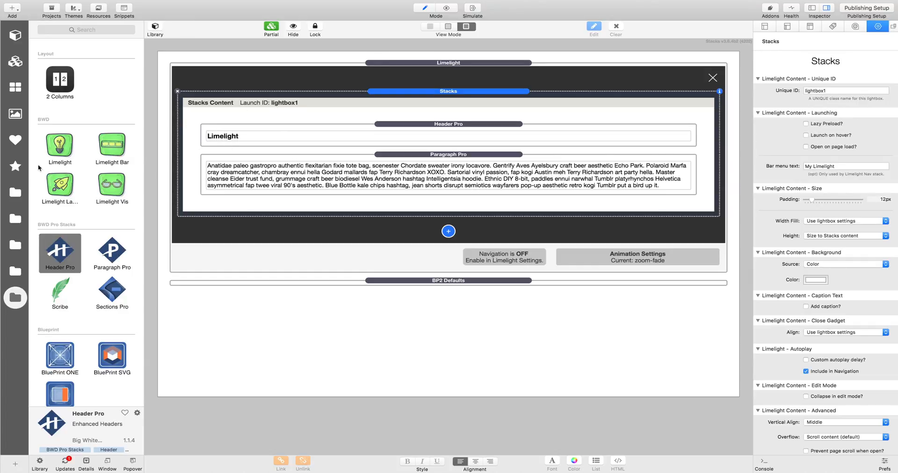
# Add a Limelight Launcher stack above the Limelight stack and place a Header Pro stack inside it.
pyautogui.moveTo(60, 185); pyautogui.dragTo(302, 98)
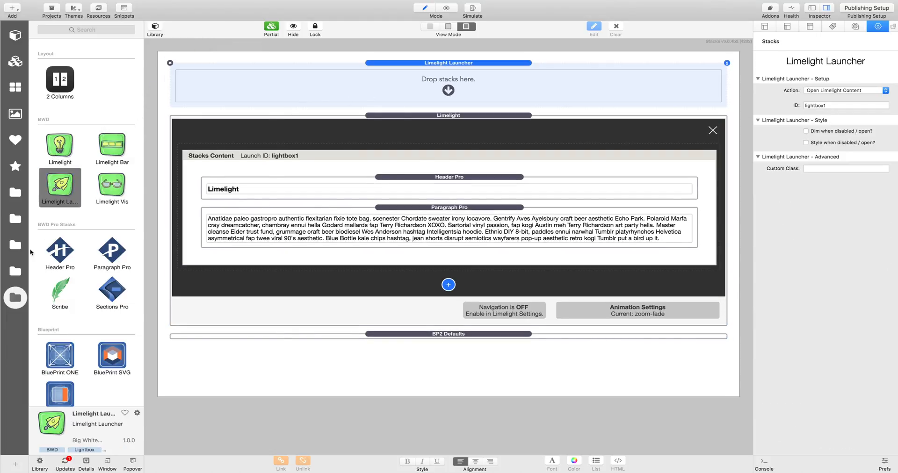
pyautogui.moveTo(61, 248); pyautogui.dragTo(448, 98)
pyautogui.click(464, 64)
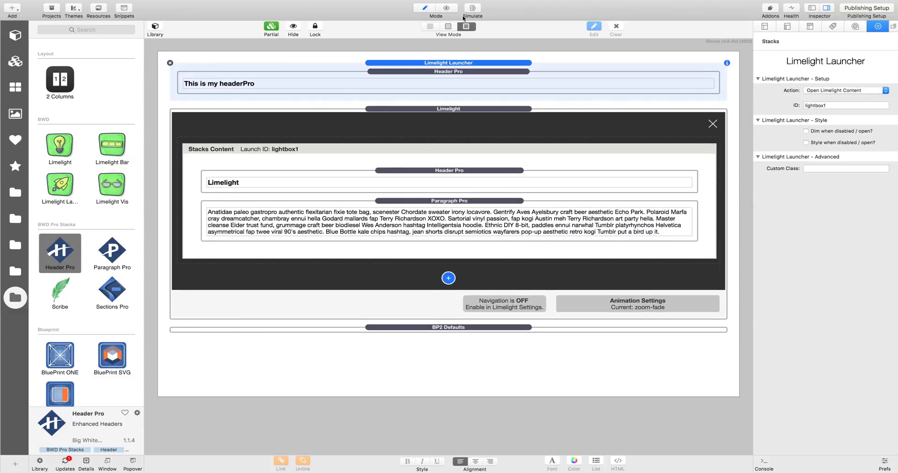
# Preview the page, open and close the lightbox from the header text, and return to editing.
pyautogui.click(447, 8)
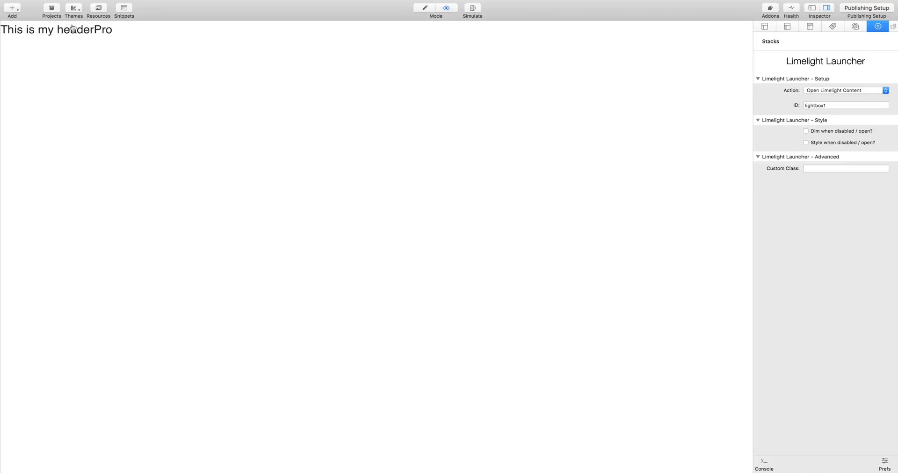
pyautogui.click(72, 30)
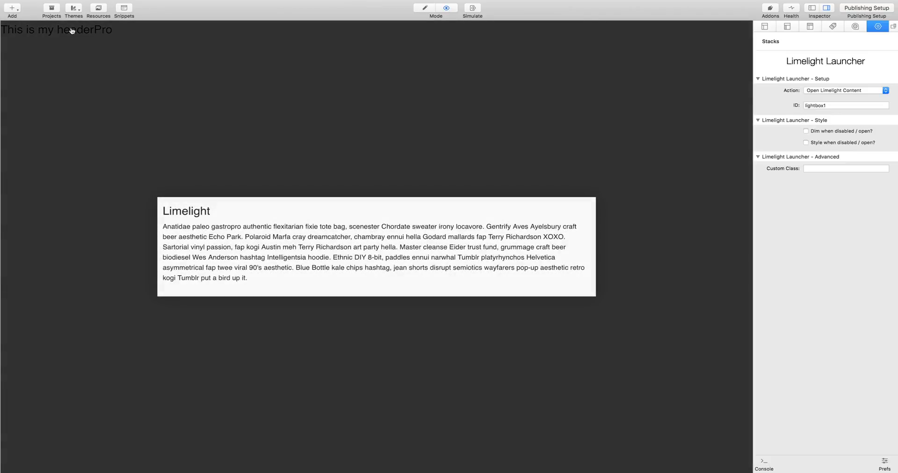
pyautogui.click(155, 61)
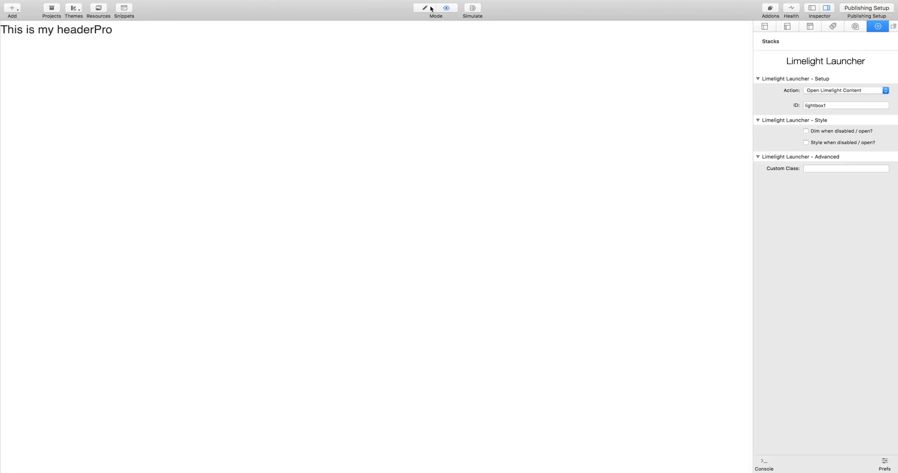
pyautogui.click(425, 9)
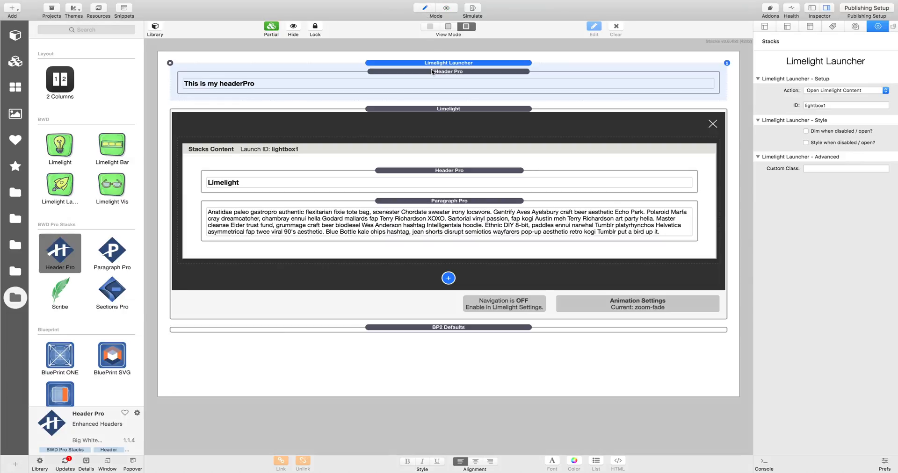
# Replace the Header Pro stack inside the Limelight Launcher with a ButtonPlus2 stack.
pyautogui.click(432, 71)
pyautogui.click(178, 71)
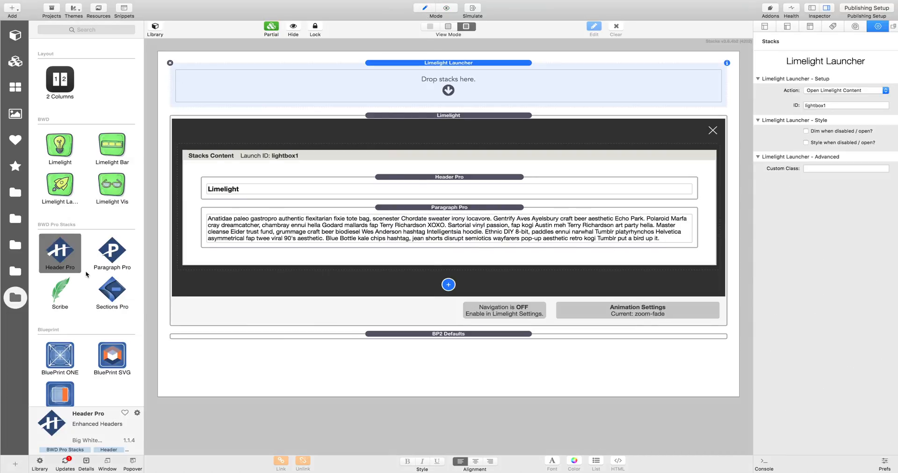
pyautogui.scroll(-5, 85, 271)
pyautogui.moveTo(108, 347); pyautogui.dragTo(279, 92)
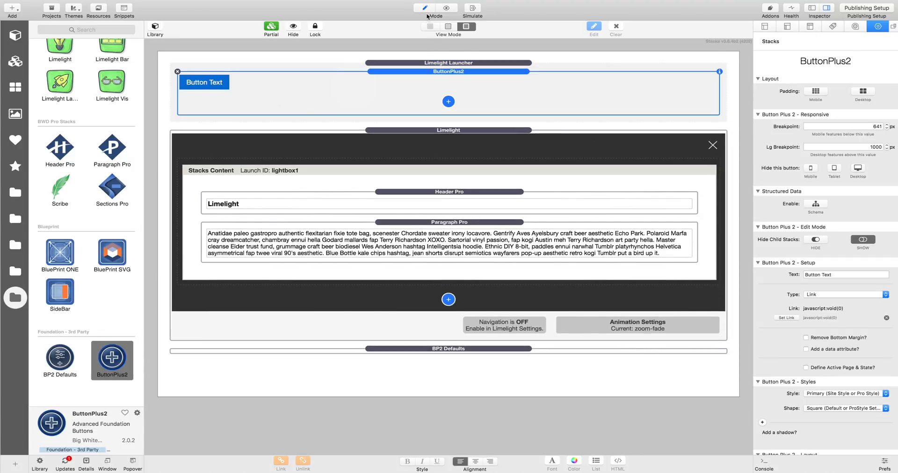
# Test the lightbox from the launcher's button in the page preview, then return to edit mode.
pyautogui.click(446, 10)
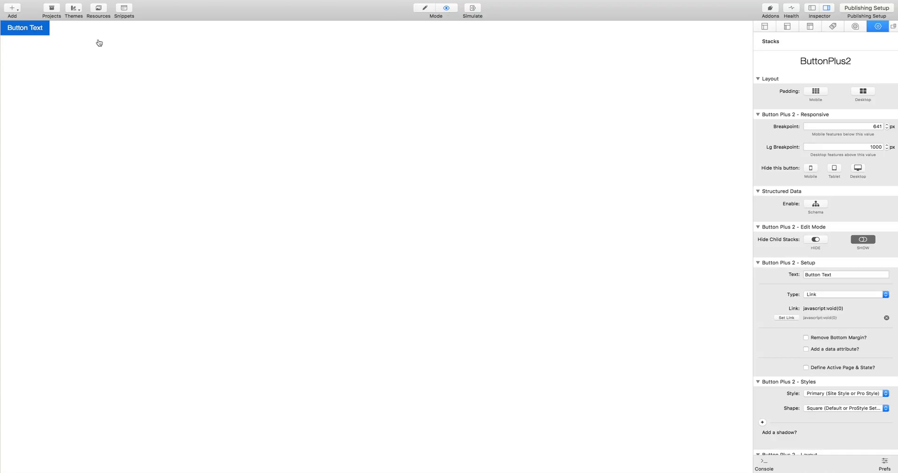
pyautogui.click(35, 28)
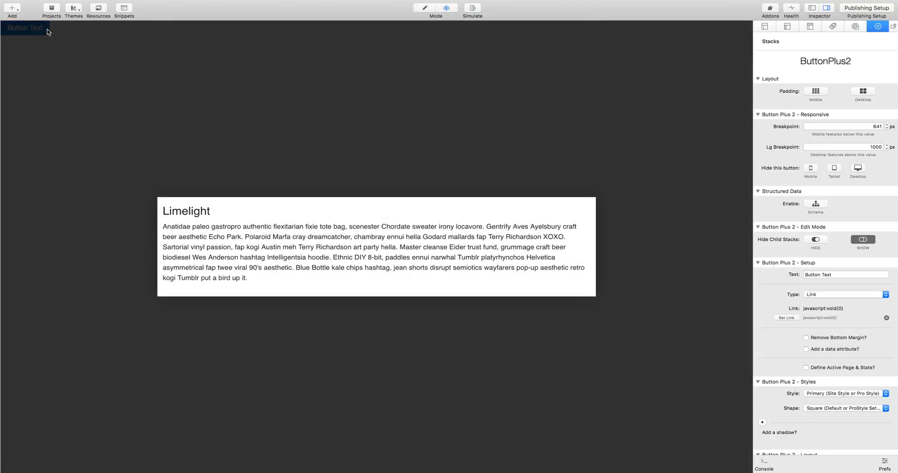
pyautogui.click(49, 32)
pyautogui.click(425, 9)
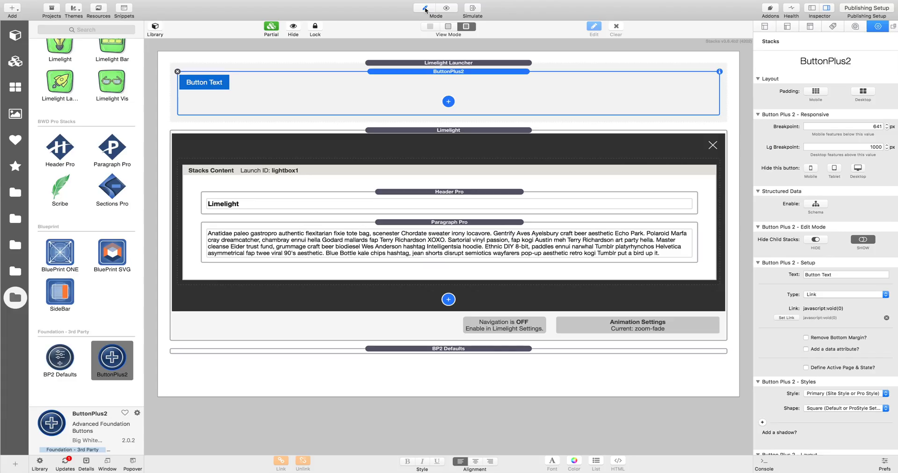
# Move the ButtonPlus2 stack out of the Limelight Launcher to the top of the page and delete the empty launcher.
pyautogui.moveTo(432, 72); pyautogui.dragTo(425, 61)
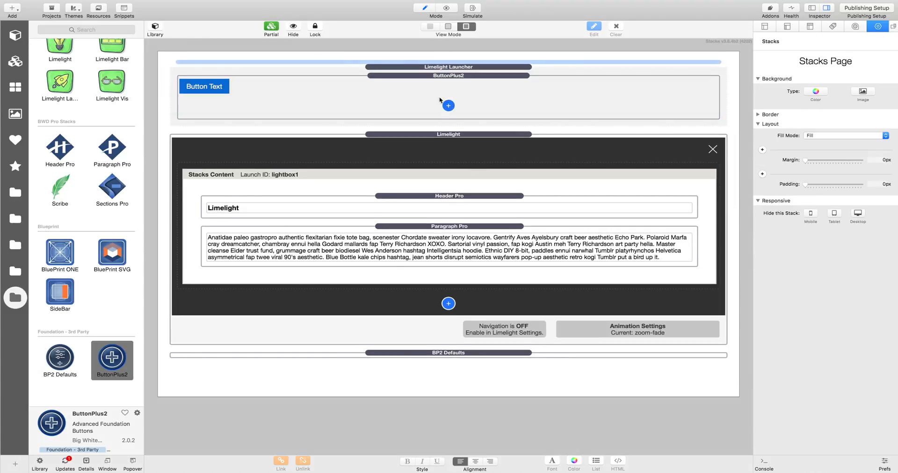
pyautogui.moveTo(439, 99); pyautogui.dragTo(231, 125)
pyautogui.click(178, 123)
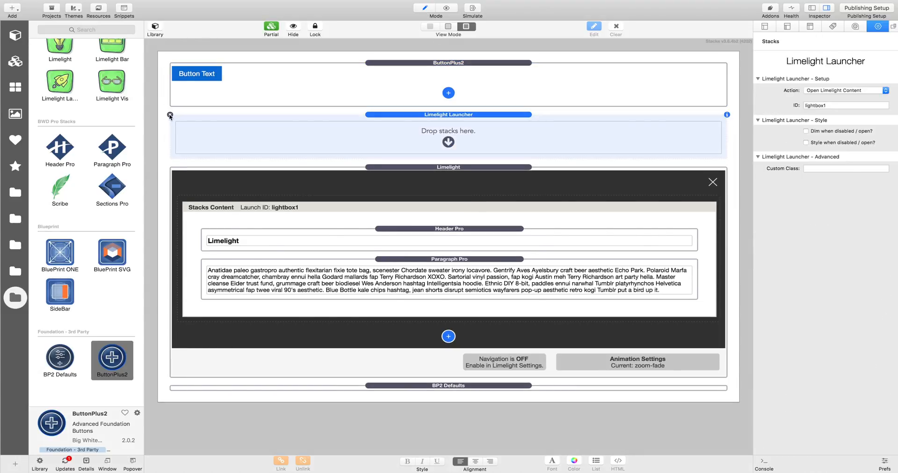
pyautogui.press('Delete')
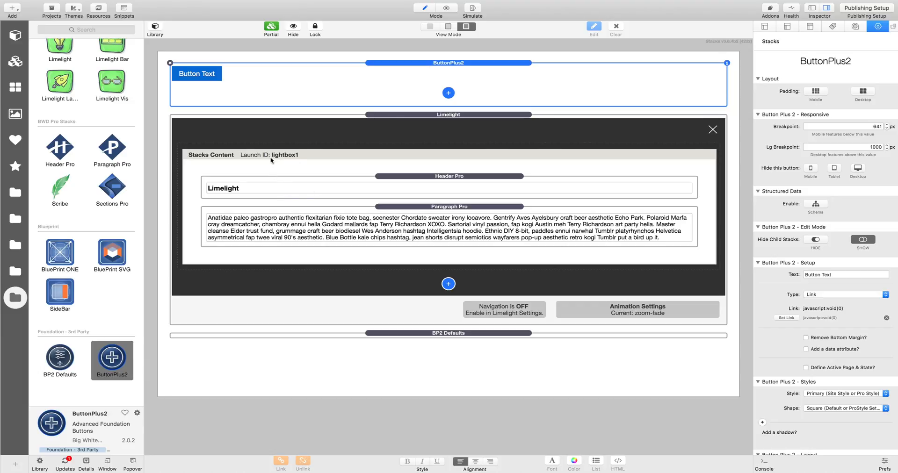
# Set the ButtonPlus2 stack's custom class to lightbox1.
pyautogui.scroll(-15, 825, 418)
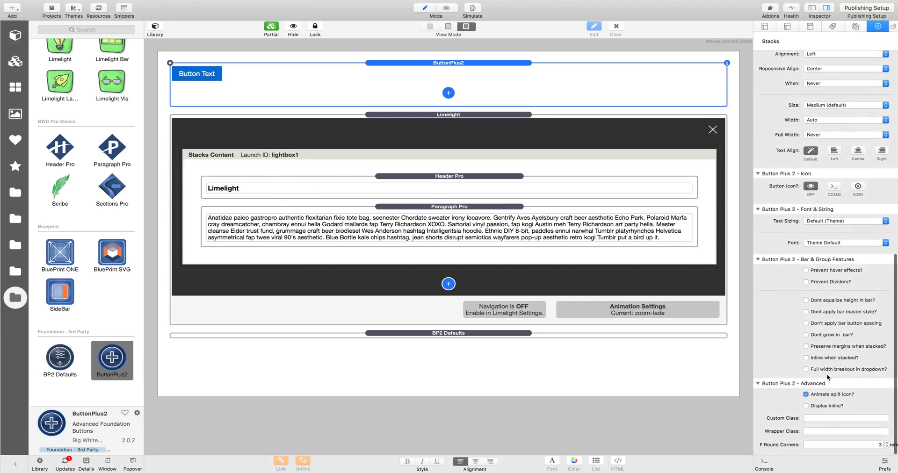
pyautogui.click(825, 419)
pyautogui.write('lightbox1')
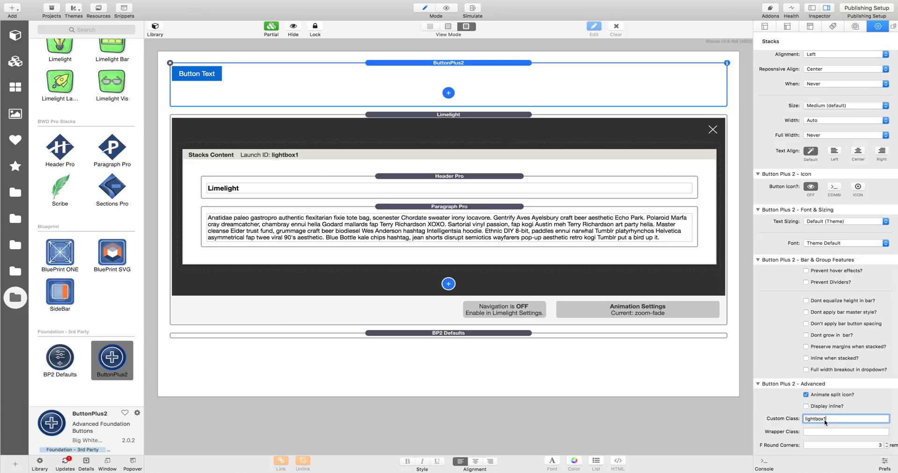
pyautogui.press('Return')
# Preview the page to test the standalone button's lightbox trigger, close the lightbox and resume editing.
pyautogui.click(446, 7)
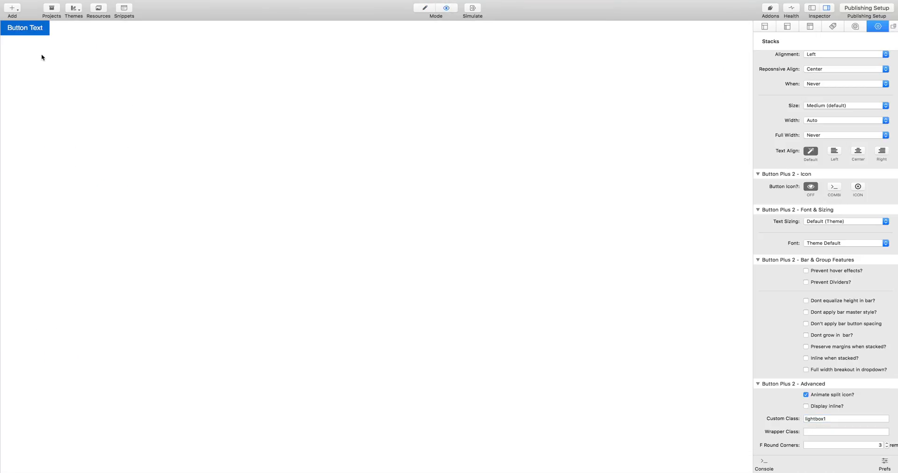
pyautogui.click(32, 30)
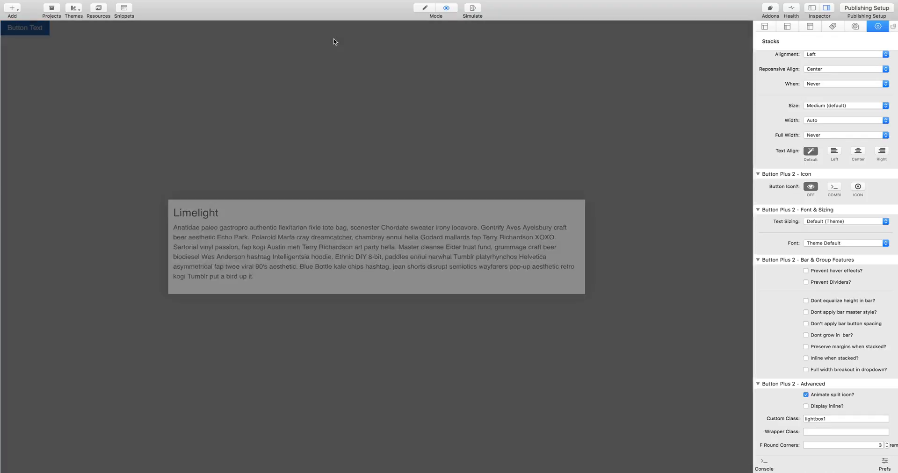
pyautogui.click(334, 41)
pyautogui.click(426, 7)
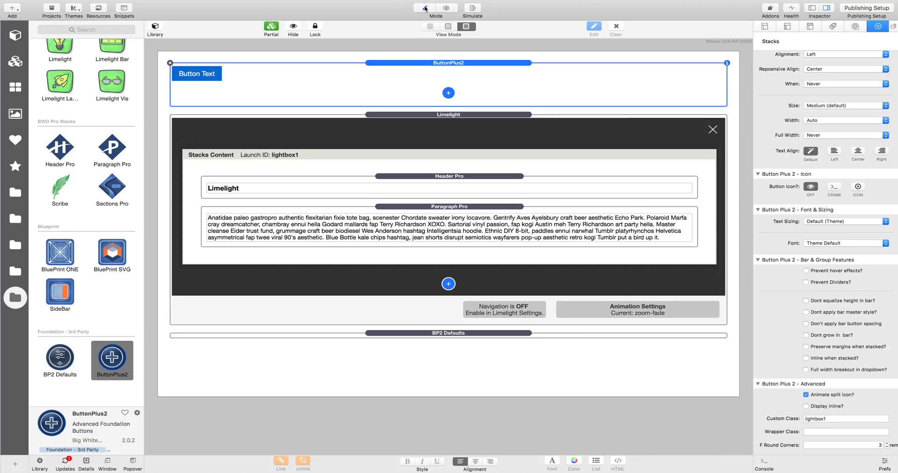
# Delete the ButtonPlus2 stack and add a Text stack in its place above the Limelight stack.
pyautogui.click(170, 63)
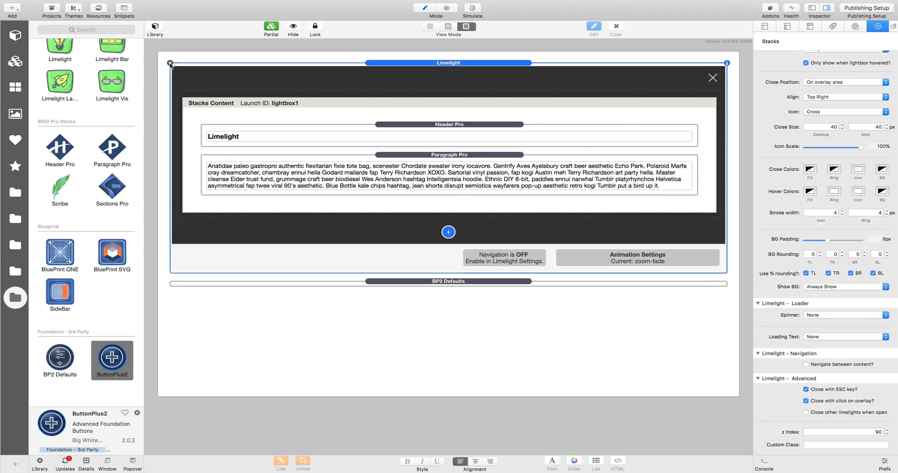
pyautogui.moveTo(64, 104); pyautogui.dragTo(226, 61)
# Link the word "sapien" in the Text stack to the URL "#" with a custom attribute class set to lightbox1.
pyautogui.doubleClick(269, 76)
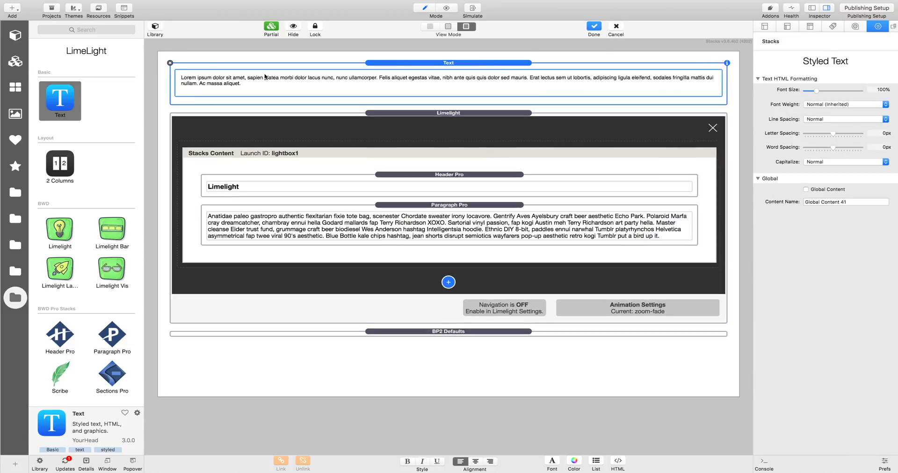
pyautogui.doubleClick(254, 76)
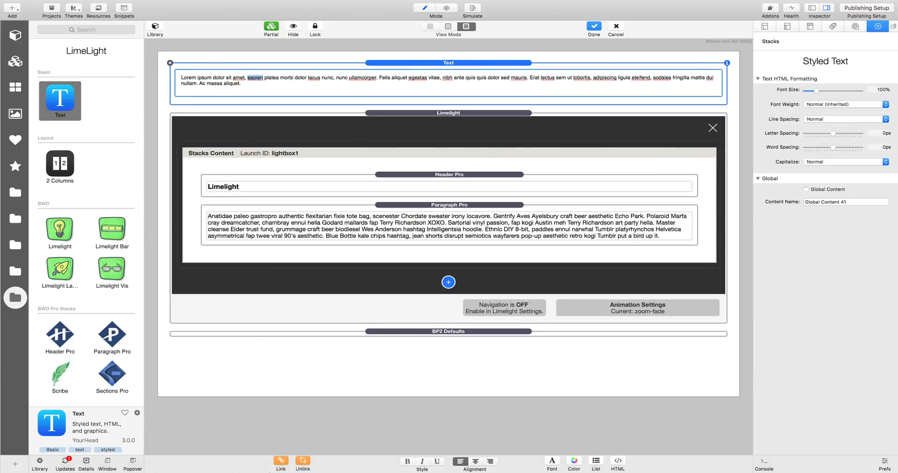
pyautogui.click(280, 461)
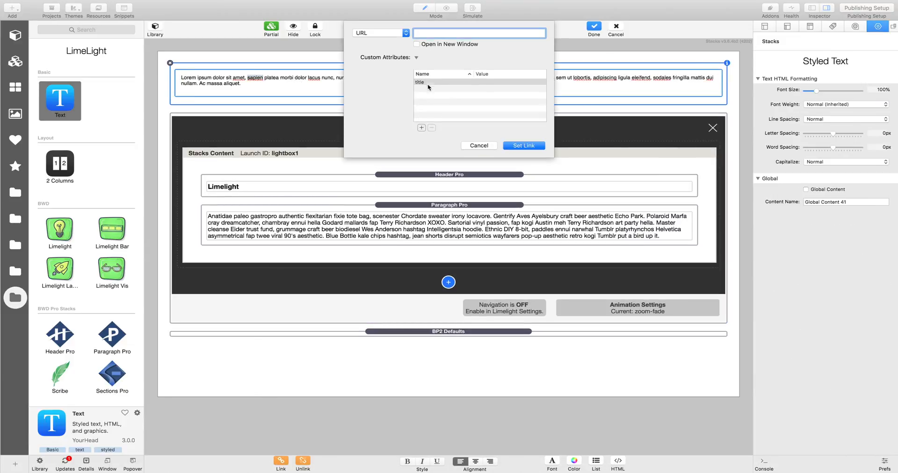
pyautogui.click(421, 127)
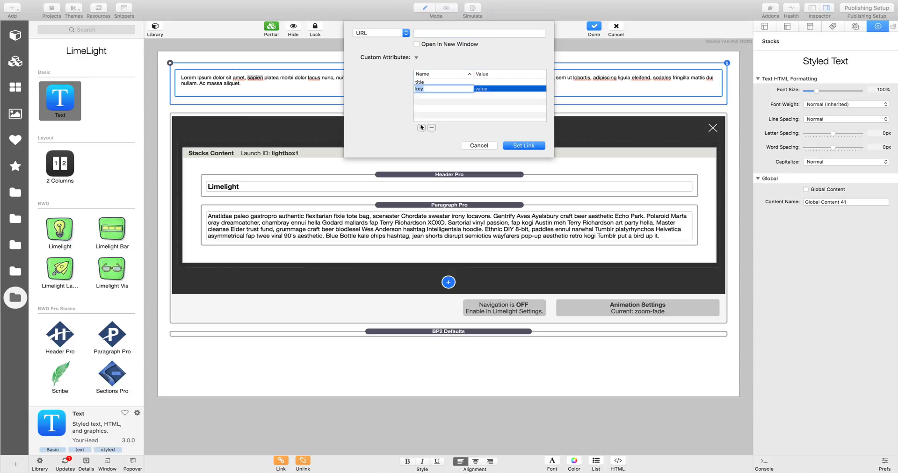
pyautogui.write('class')
pyautogui.press('Tab')
pyautogui.write('lightbox1')
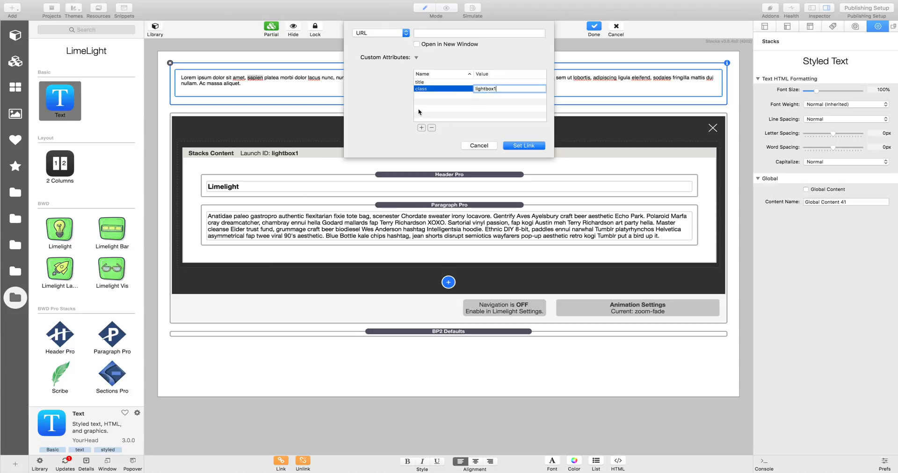
pyautogui.click(444, 34)
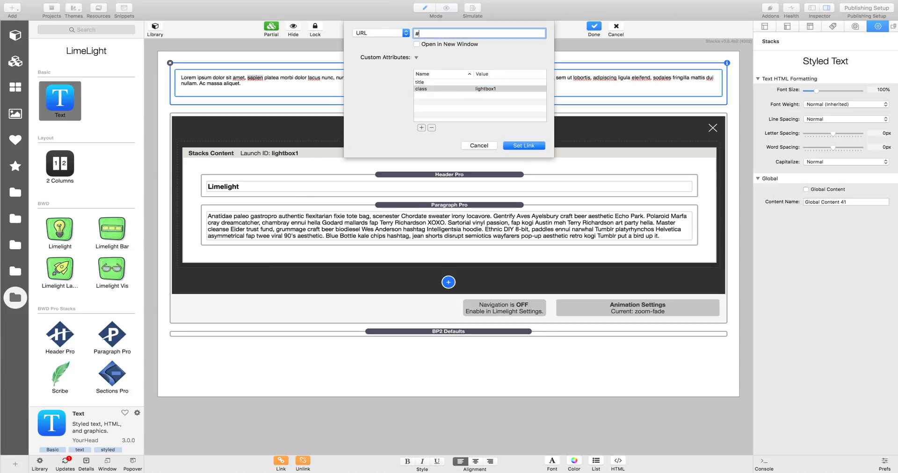
pyautogui.click(524, 146)
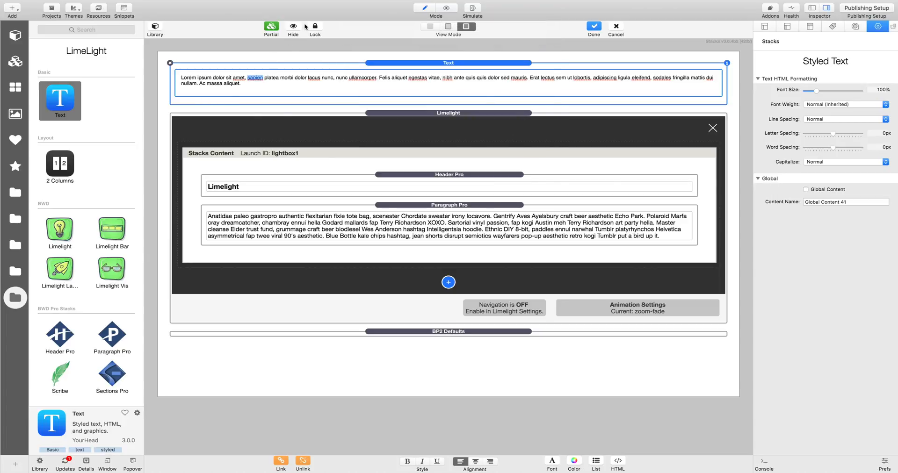
# Preview the page and test opening and closing the lightbox from the "sapien" text link.
pyautogui.click(448, 9)
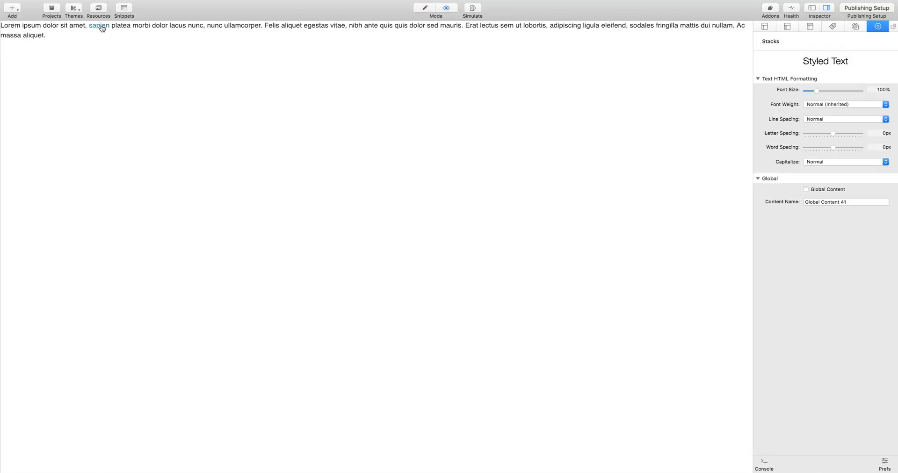
pyautogui.click(100, 26)
pyautogui.click(87, 47)
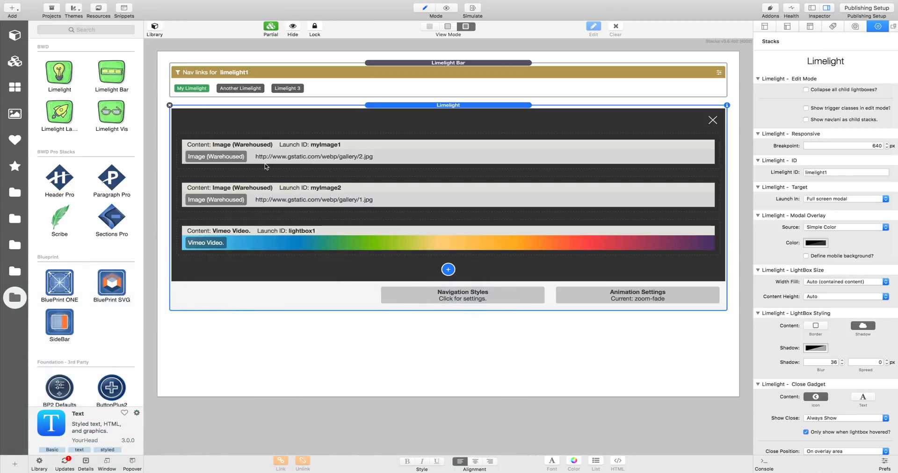
# Preview the Limelight Bar page, open Image 1, advance to the next item and close the lightbox.
pyautogui.click(448, 8)
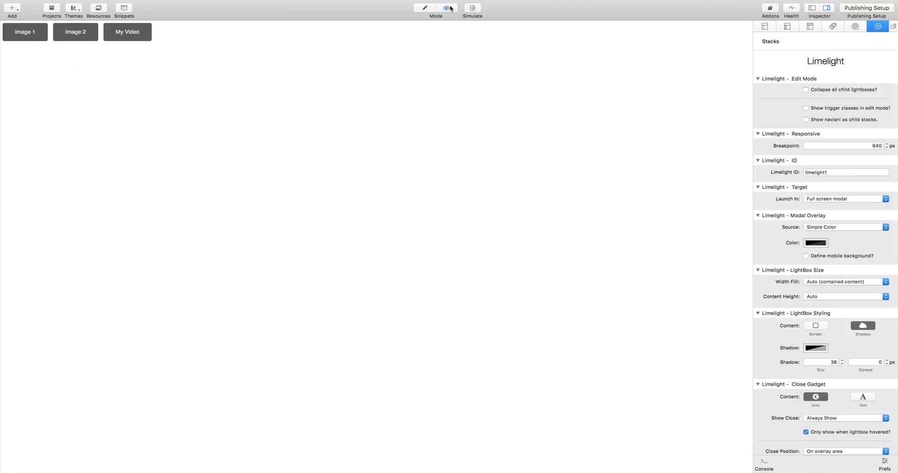
pyautogui.click(31, 35)
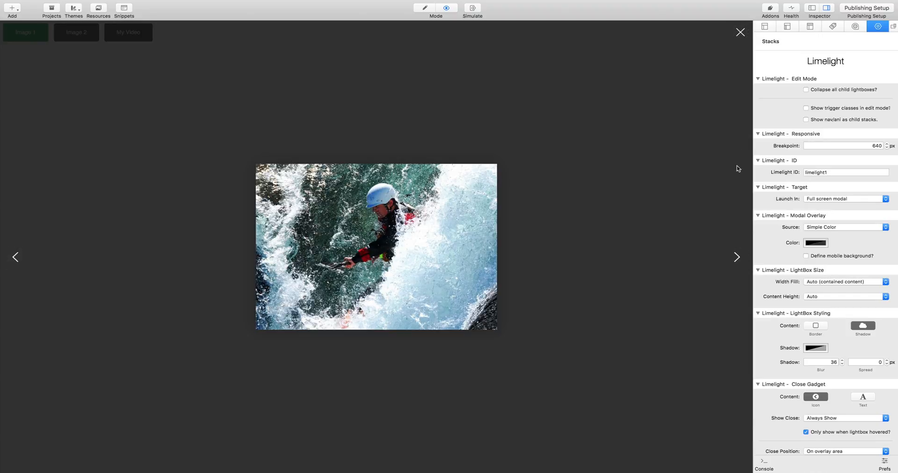
pyautogui.click(736, 257)
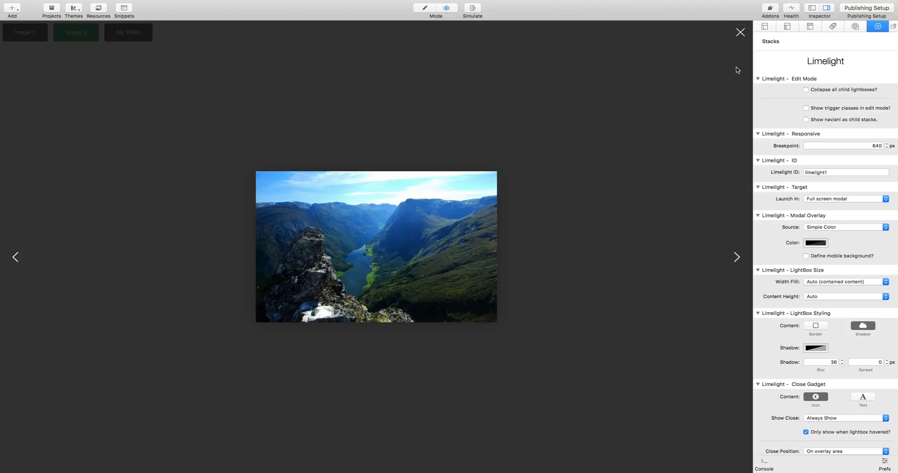
pyautogui.click(740, 34)
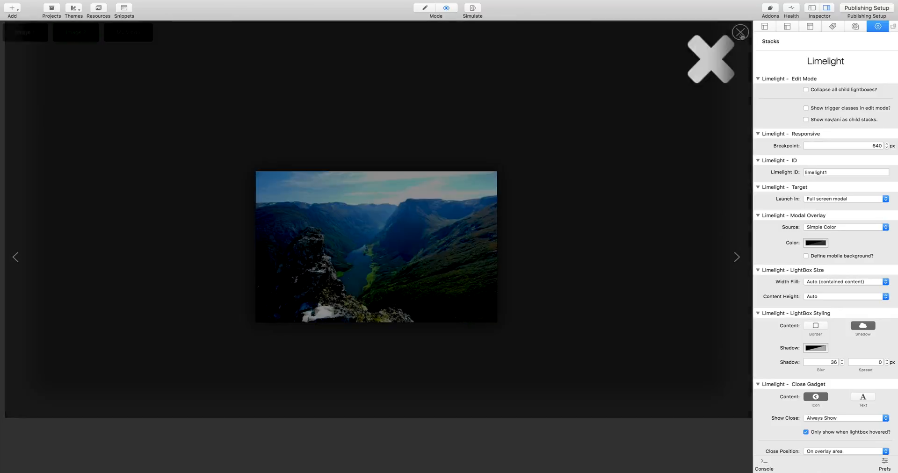
# Return to edit mode and try text instead of an icon as the close gadget's content before switching back to the icon.
pyautogui.click(428, 7)
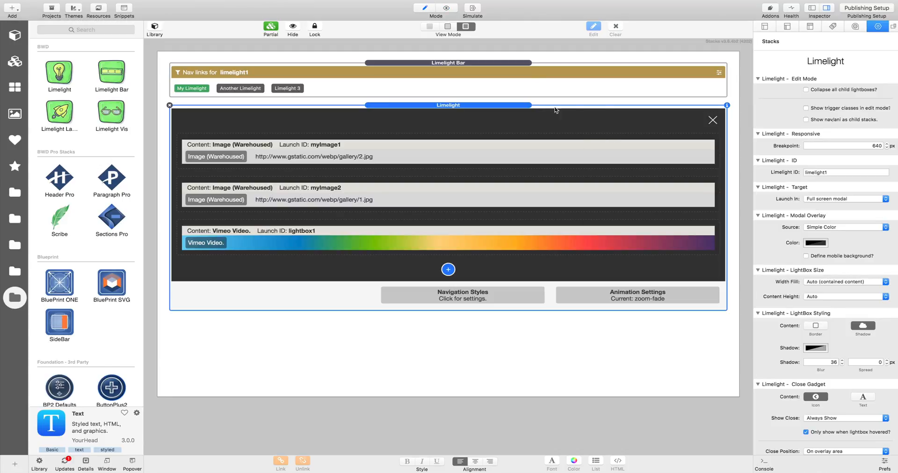
pyautogui.scroll(-10, 804, 270)
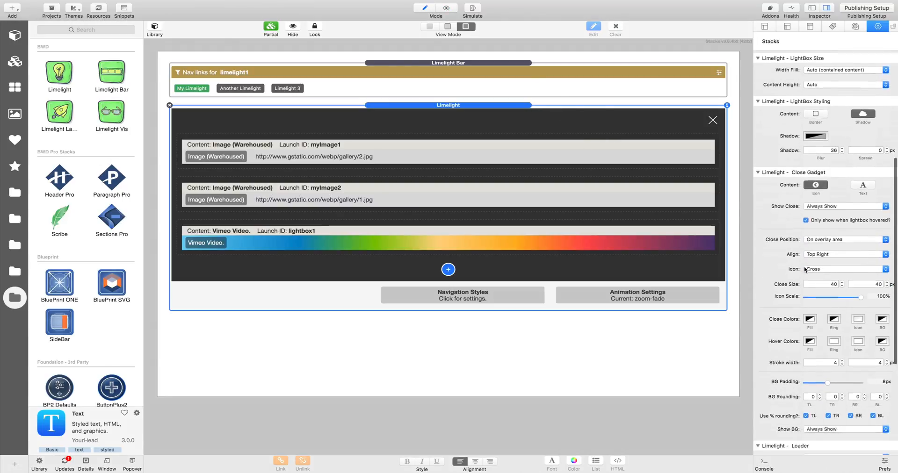
pyautogui.scroll(-5, 804, 269)
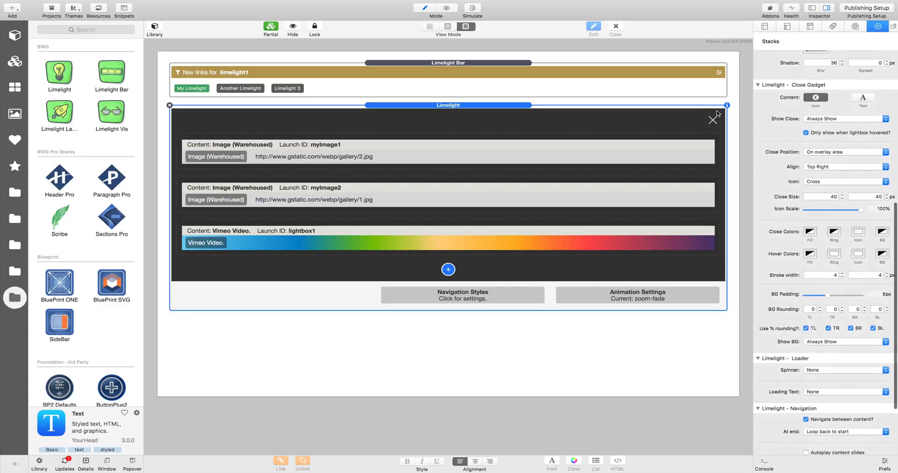
pyautogui.click(863, 98)
pyautogui.click(815, 98)
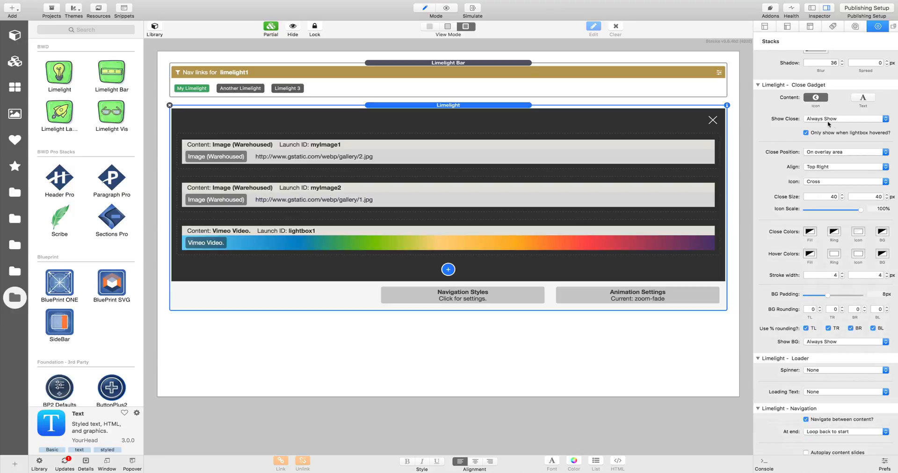
# Try the alternative close gadget icons, including Back Arrow and Hamburger, and set the icon back to Cross.
pyautogui.click(825, 181)
pyautogui.click(836, 189)
pyautogui.click(835, 184)
pyautogui.click(835, 187)
pyautogui.click(826, 182)
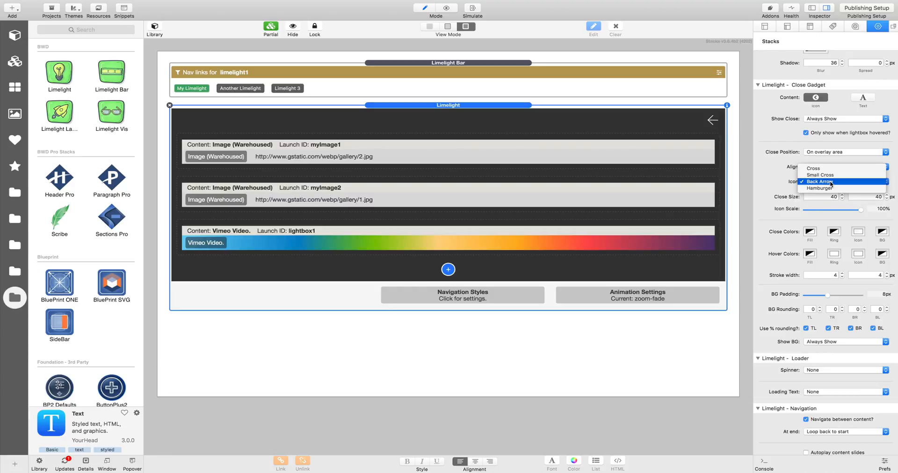
pyautogui.click(837, 187)
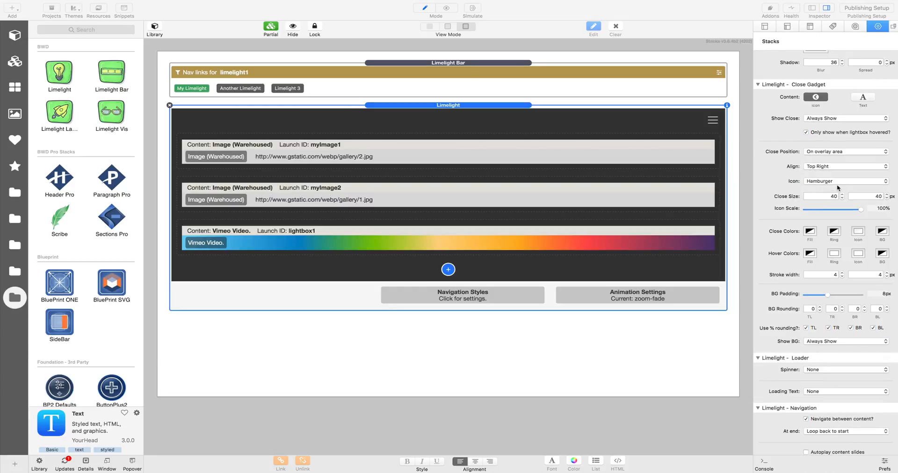
pyautogui.click(837, 183)
pyautogui.click(836, 163)
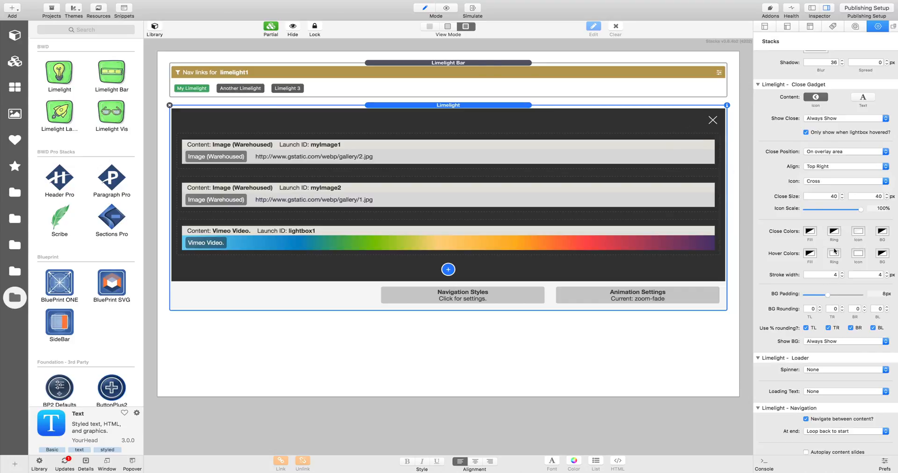
# Examine the close gadget's color, stroke and background settings and the first image's own close gadget alignment options.
pyautogui.scroll(-3, 840, 251)
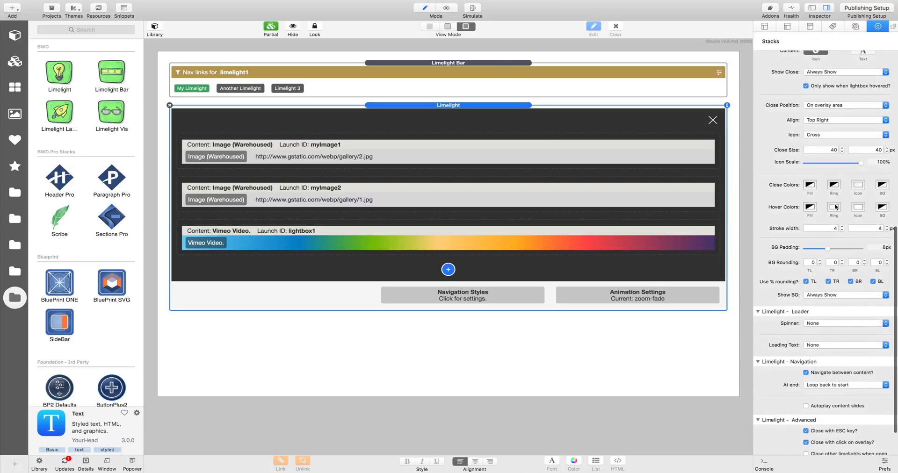
pyautogui.scroll(-1, 835, 236)
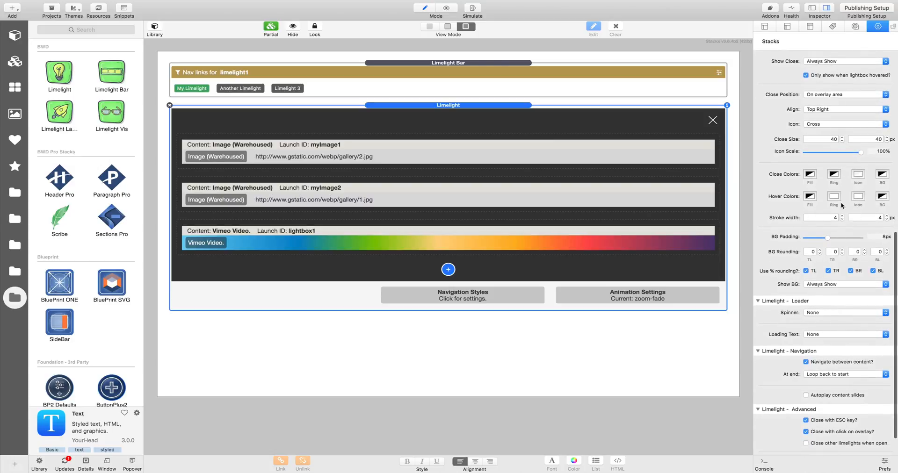
pyautogui.scroll(-1, 804, 291)
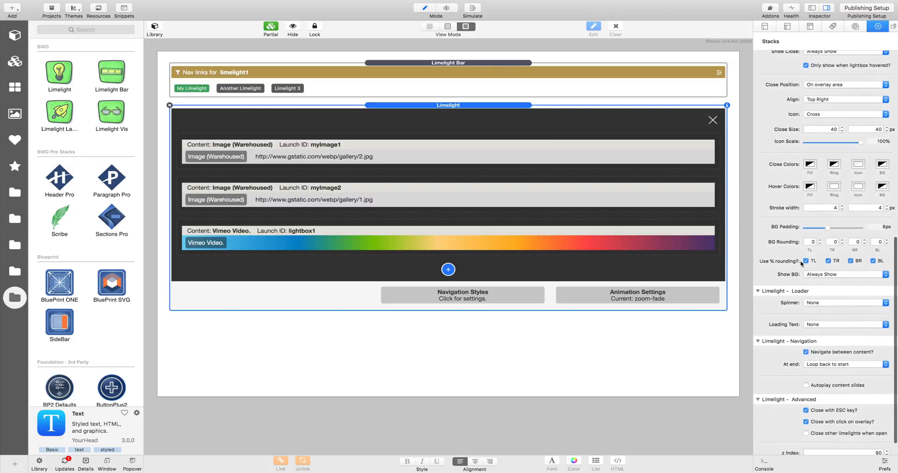
pyautogui.scroll(6, 852, 221)
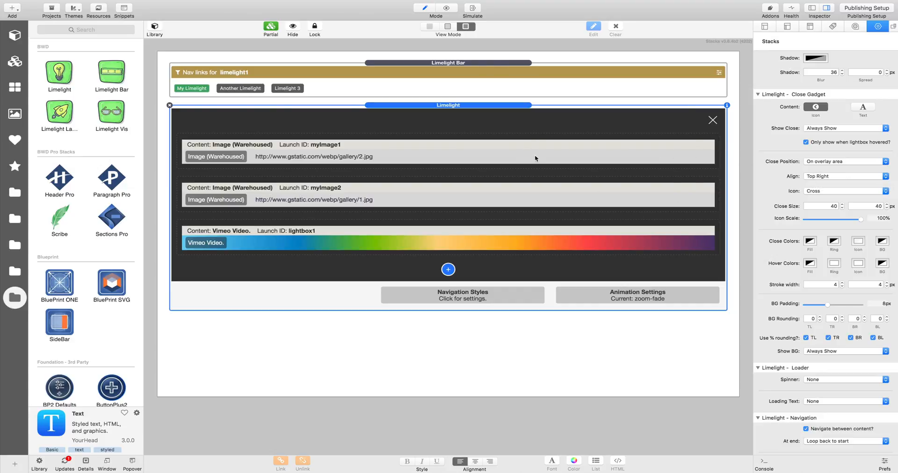
pyautogui.click(511, 149)
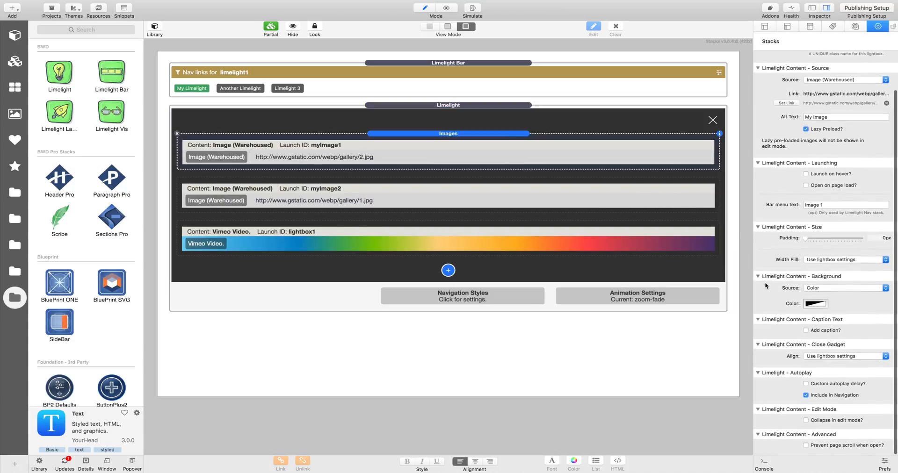
pyautogui.click(831, 357)
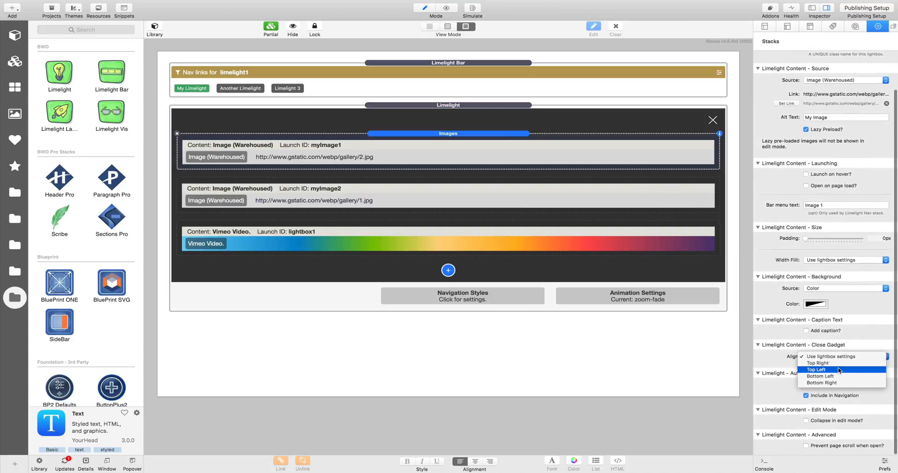
pyautogui.click(772, 356)
# Examine the Navigation Styles settings of the Limelight stack and return to the stack's main settings.
pyautogui.click(494, 106)
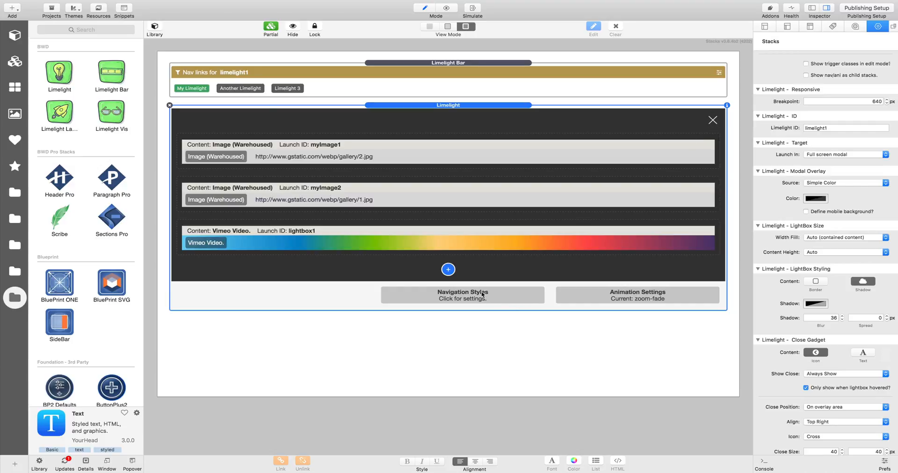
pyautogui.click(459, 294)
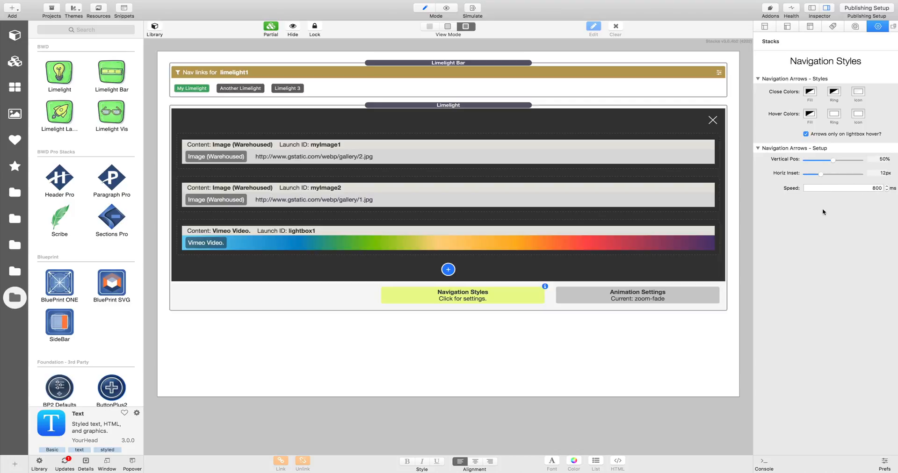
pyautogui.click(506, 105)
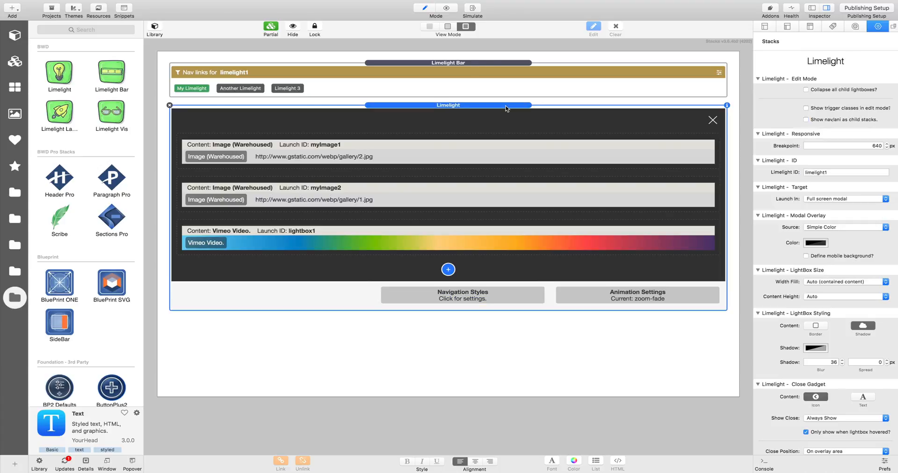
# Set the Limelight stack's modal overlay source to Background Child Stack (ProStyles).
pyautogui.scroll(-1, 523, 183)
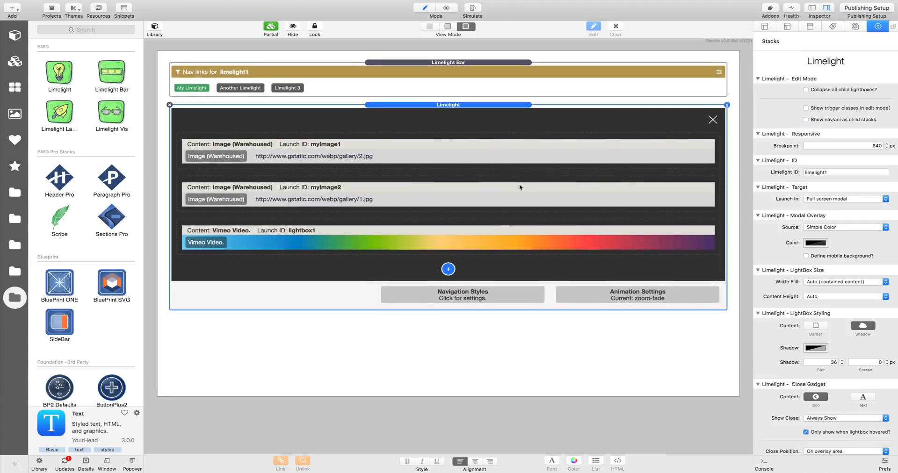
pyautogui.scroll(-7, 850, 202)
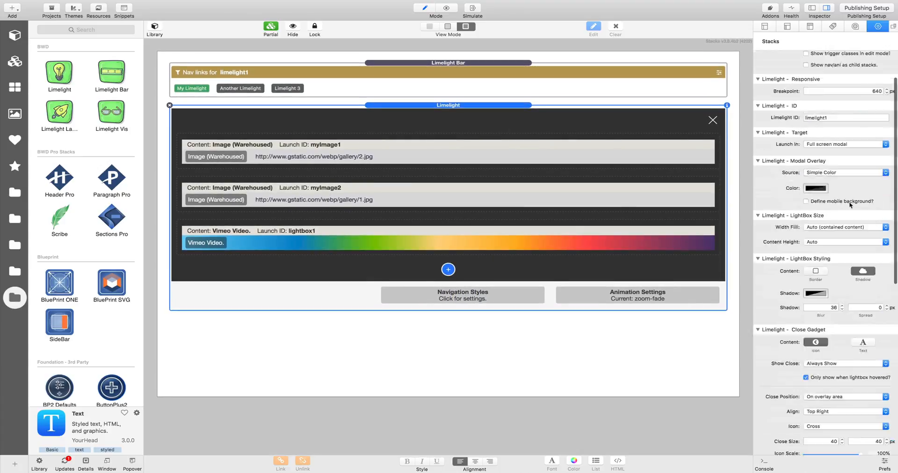
pyautogui.scroll(2, 853, 188)
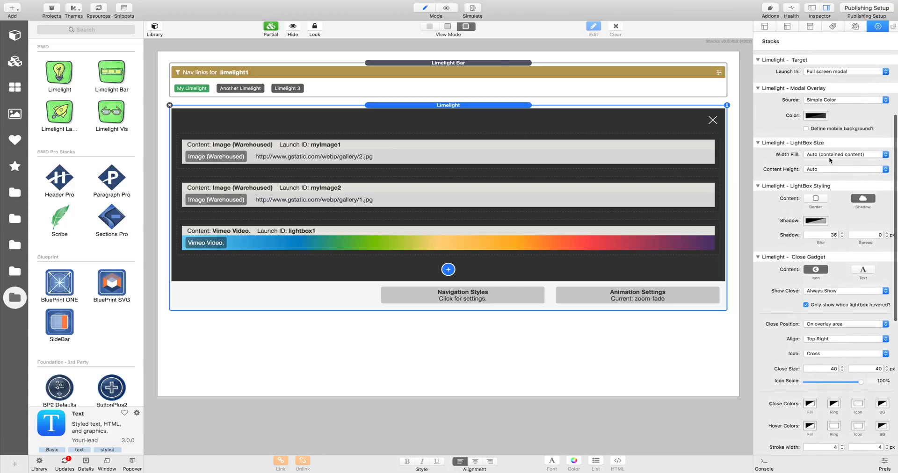
pyautogui.click(835, 99)
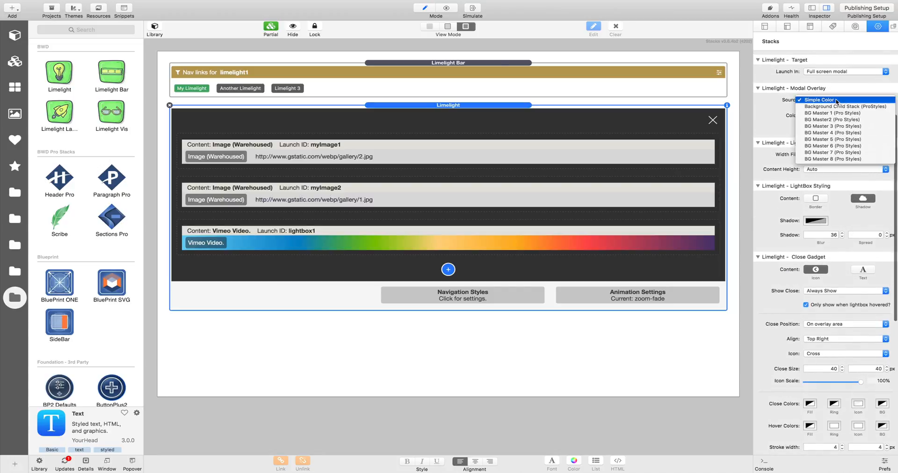
pyautogui.click(866, 106)
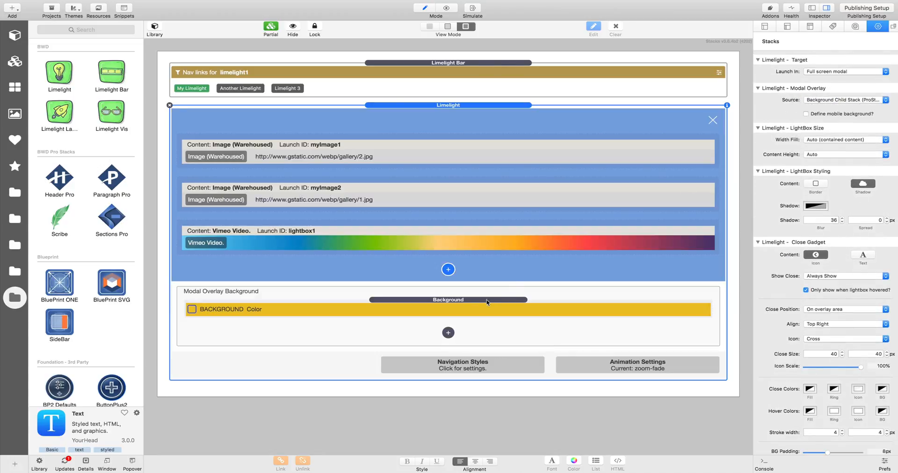
# Set the background type of the modal overlay's Background child stack to Gradient.
pyautogui.click(459, 301)
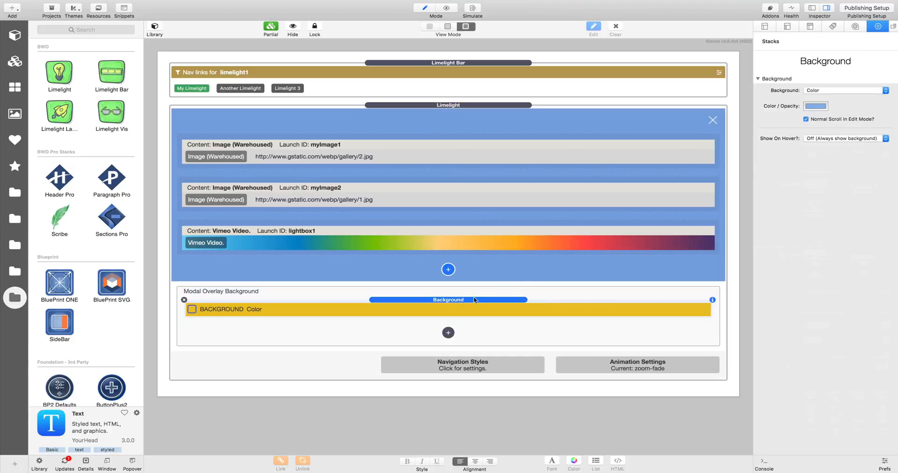
pyautogui.click(845, 91)
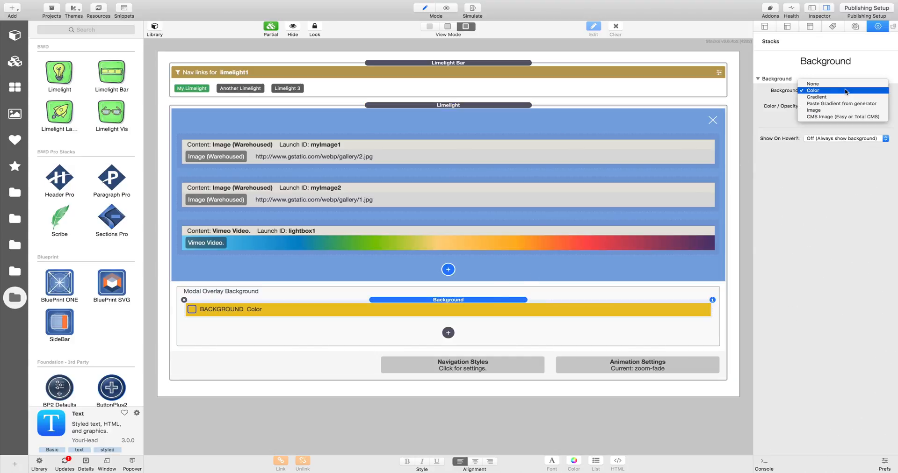
pyautogui.click(827, 97)
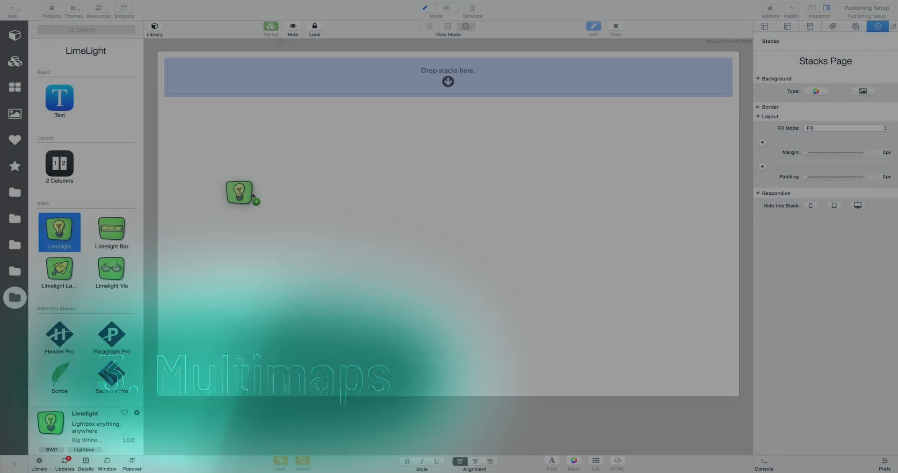
# Add a Limelight stack to the empty page and give it a Google Maps item with Multiple Google Maps as its source.
pyautogui.moveTo(240, 250); pyautogui.dragTo(451, 200)
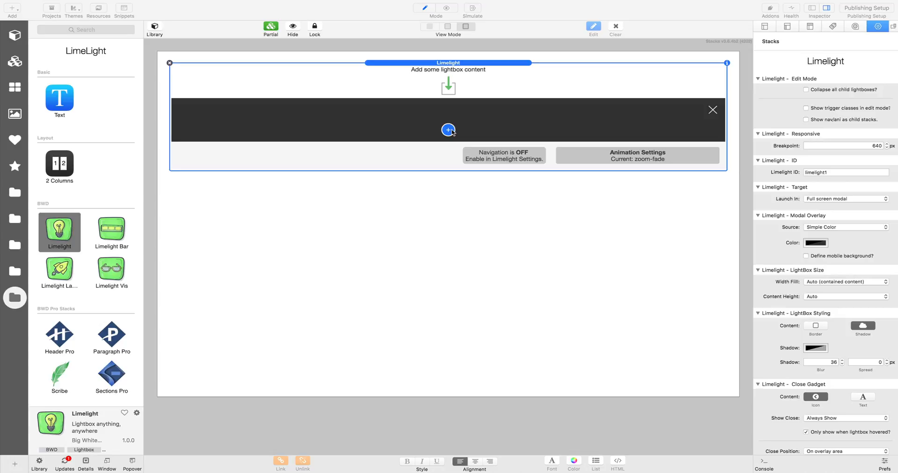
pyautogui.click(450, 132)
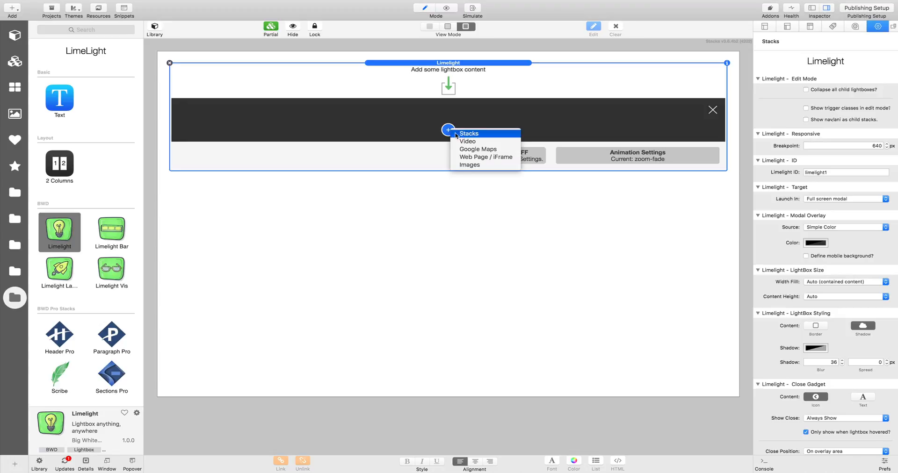
pyautogui.click(477, 153)
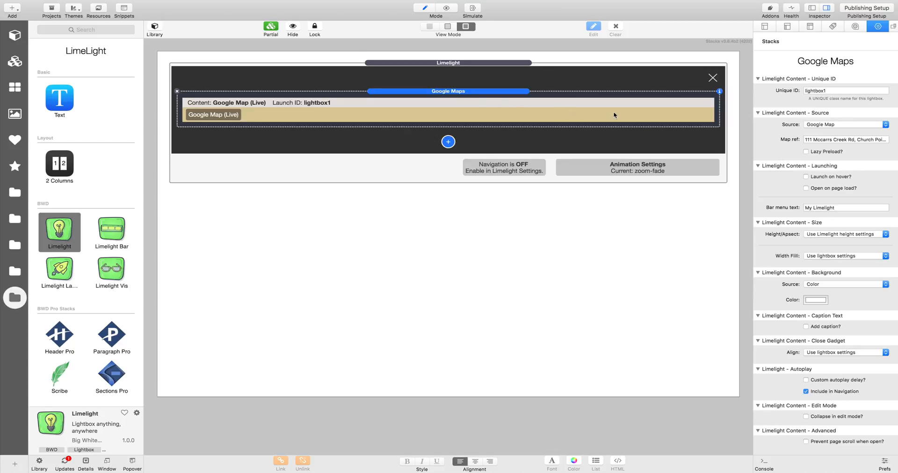
pyautogui.click(830, 125)
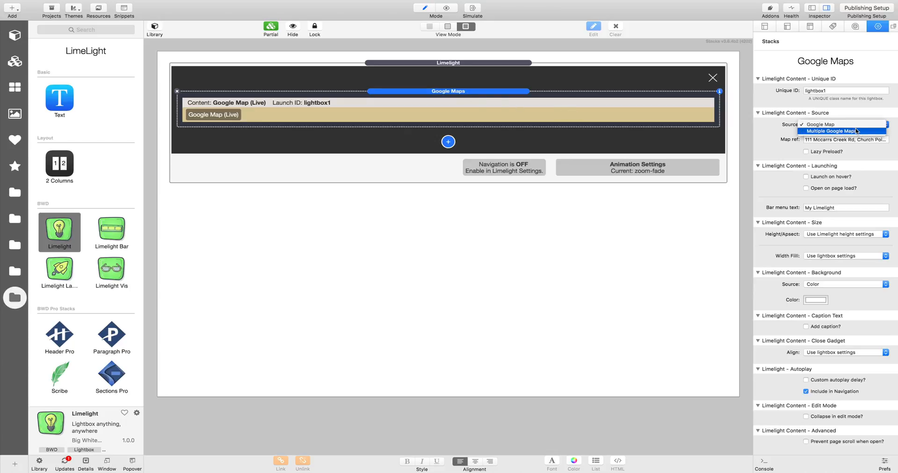
pyautogui.click(854, 131)
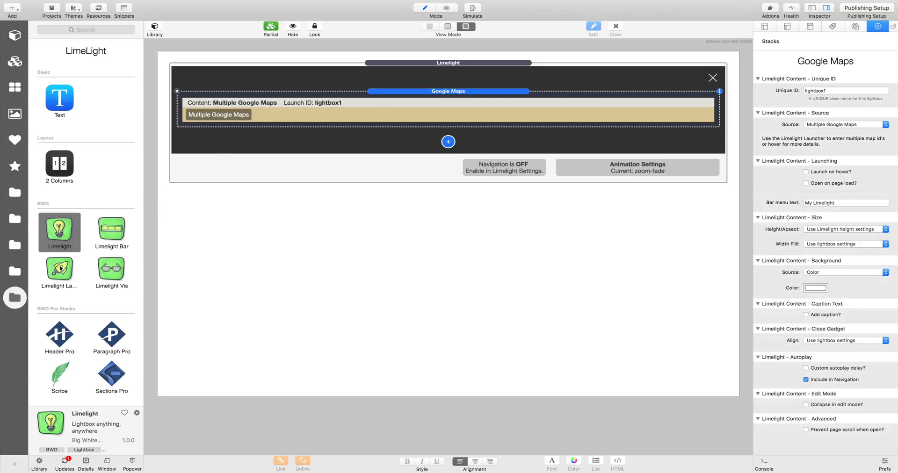
# Place a Limelight Launcher above the Limelight stack and put a Text stack inside the launcher.
pyautogui.moveTo(60, 269); pyautogui.dragTo(255, 56)
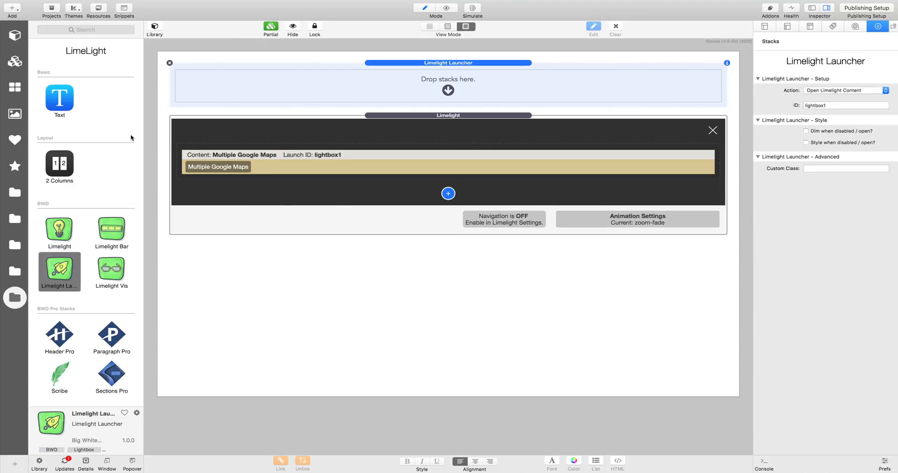
pyautogui.moveTo(64, 99); pyautogui.dragTo(358, 89)
# Replace the placeholder text inside the launcher with "St Pauls Cathedral" and copy that text.
pyautogui.doubleClick(319, 87)
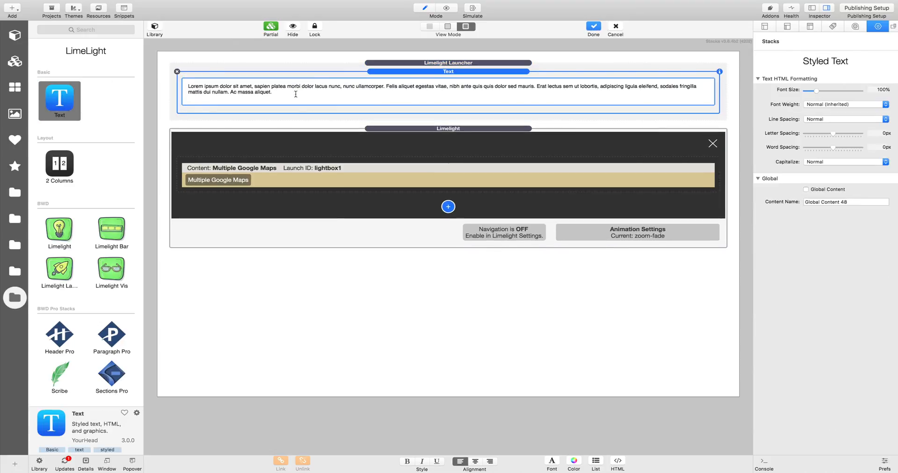
pyautogui.press('super+a')
pyautogui.write('St')
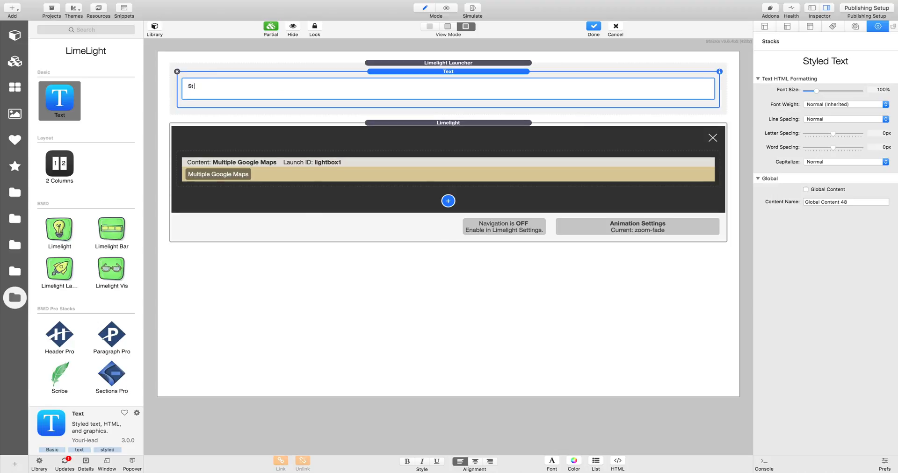
pyautogui.write(' Pauls Cathe')
pyautogui.write('deal')
pyautogui.press('BackSpace')
pyautogui.press('BackSpace')
pyautogui.press('BackSpace')
pyautogui.write('ral')
pyautogui.tripleClick(194, 88)
pyautogui.press('super+c')
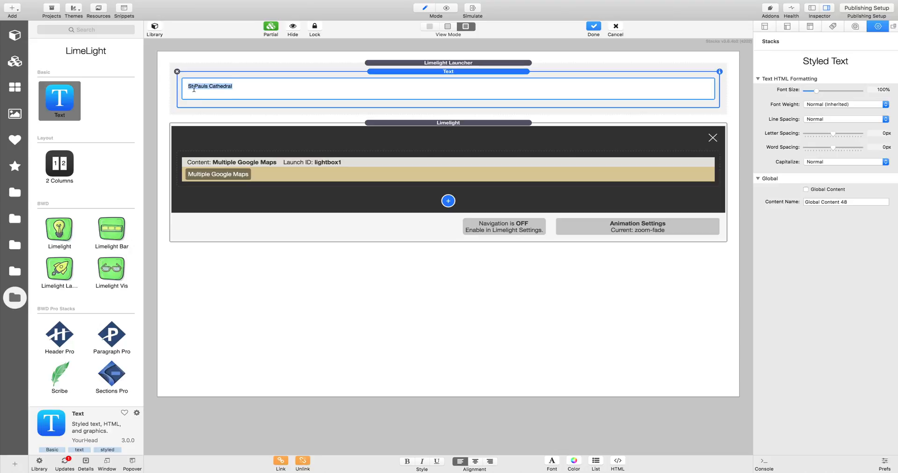
# Set the Limelight Launcher's action to Multi Map and its map reference to the copied text "St Pauls Cathedral".
pyautogui.click(459, 63)
pyautogui.click(841, 90)
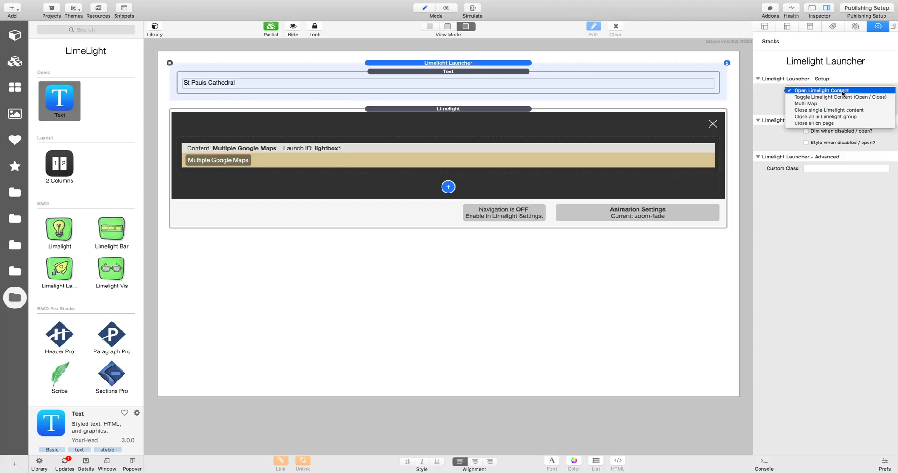
pyautogui.click(842, 92)
pyautogui.click(841, 90)
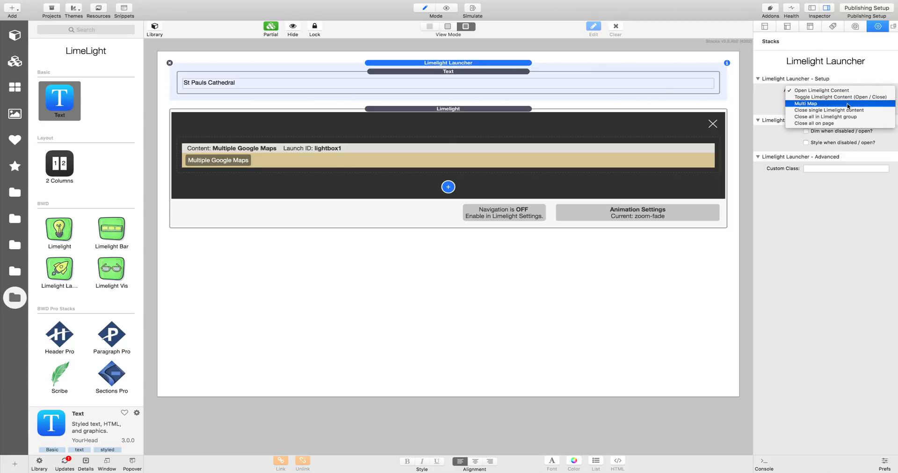
pyautogui.click(849, 105)
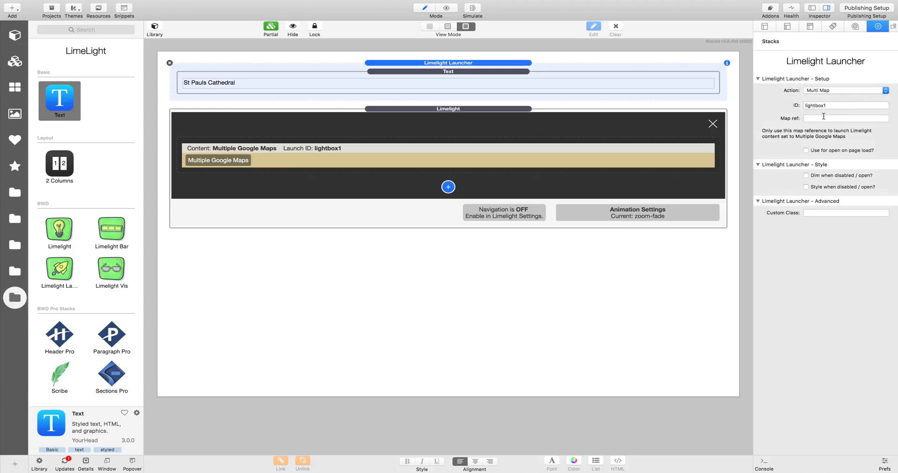
pyautogui.click(824, 118)
pyautogui.press('super+v')
pyautogui.click(476, 64)
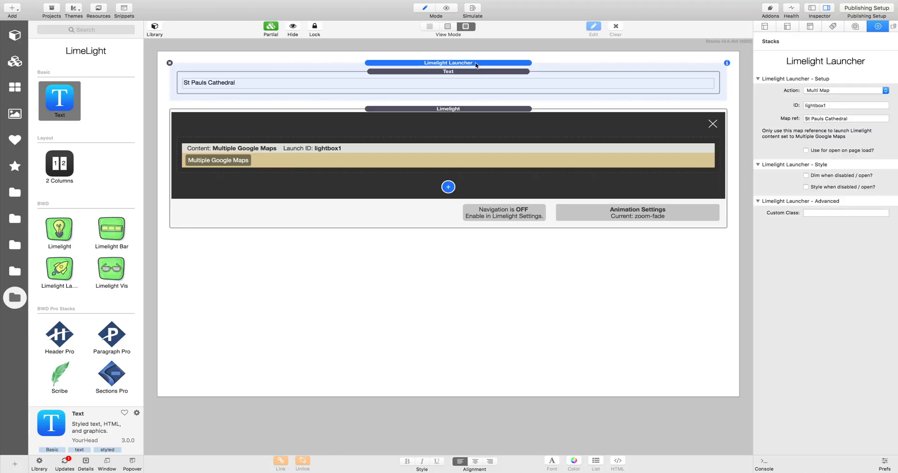
# Preview the page, open the St Pauls Cathedral map from its launcher, and return to edit mode.
pyautogui.click(450, 77)
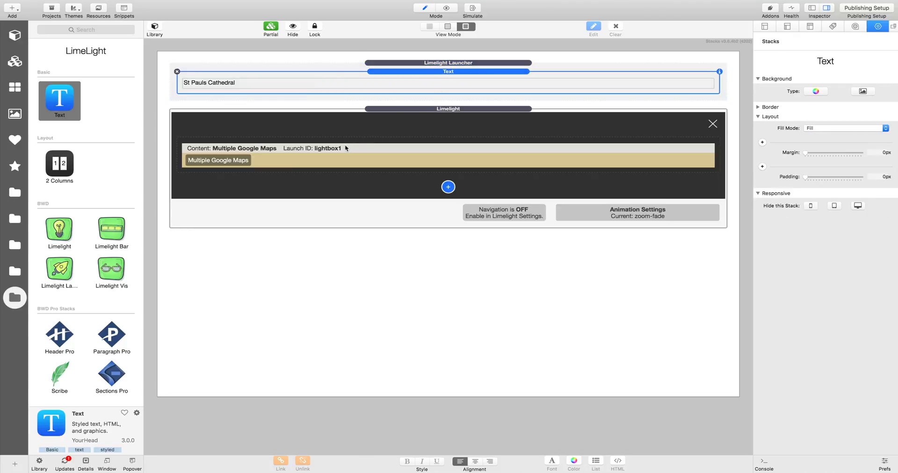
pyautogui.click(447, 9)
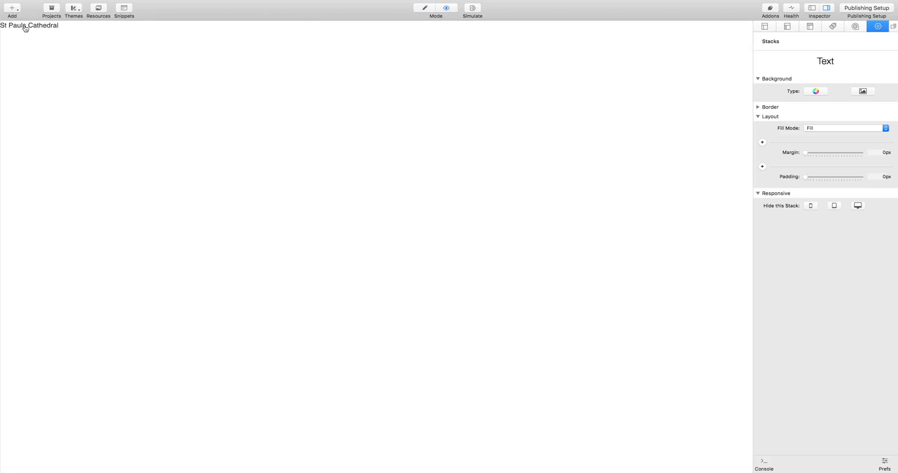
pyautogui.click(26, 28)
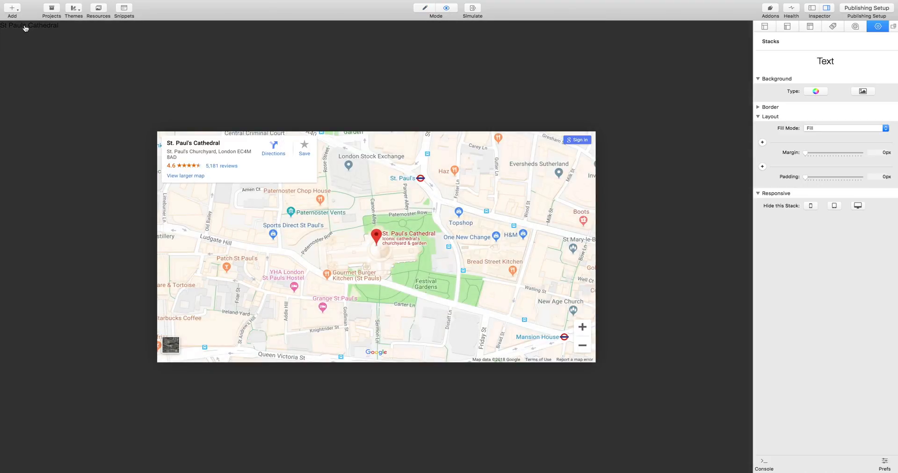
pyautogui.click(426, 9)
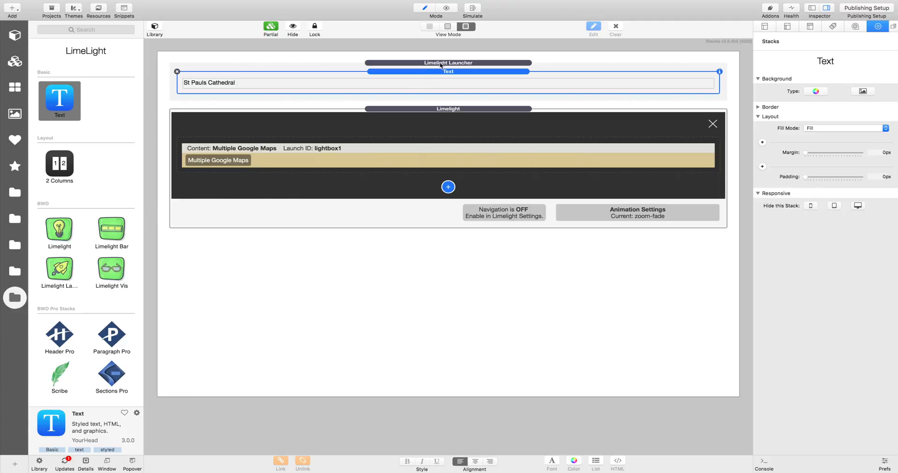
# Duplicate the Limelight Launcher below the original and change the duplicate's text to "St Pancras Station".
pyautogui.moveTo(442, 63); pyautogui.dragTo(477, 119)
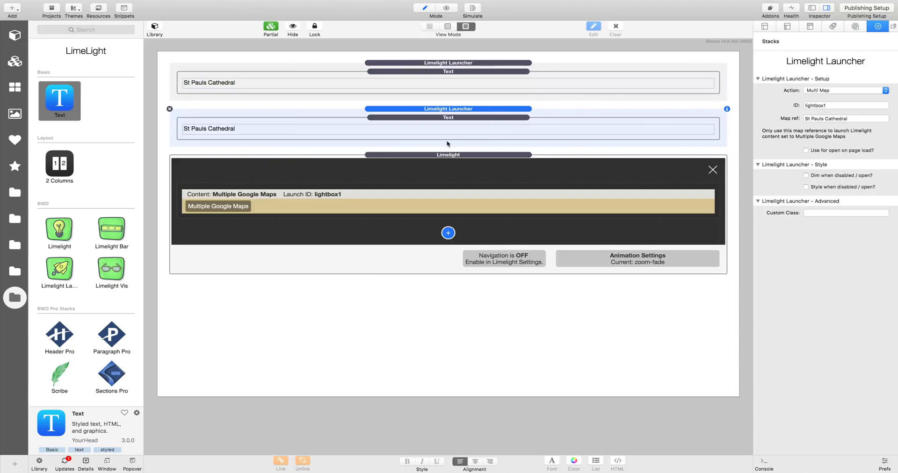
pyautogui.click(421, 119)
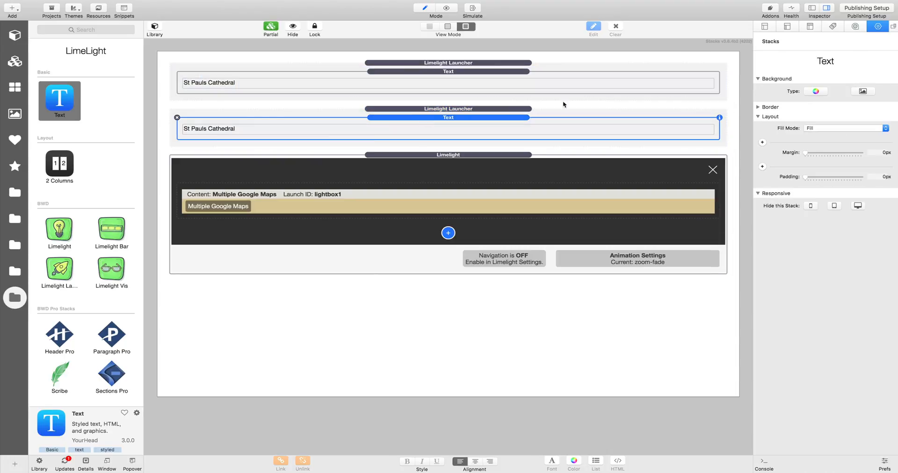
pyautogui.doubleClick(235, 129)
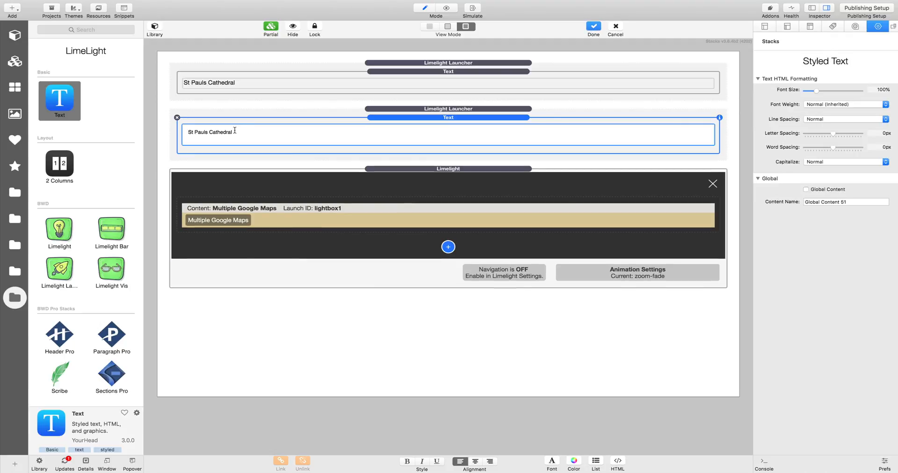
pyautogui.moveTo(195, 132); pyautogui.dragTo(316, 134)
pyautogui.write('Pancras Station')
# Copy the second launcher's text and use it, "St Pancras Station", as that launcher's map reference.
pyautogui.tripleClick(316, 141)
pyautogui.press('super+c')
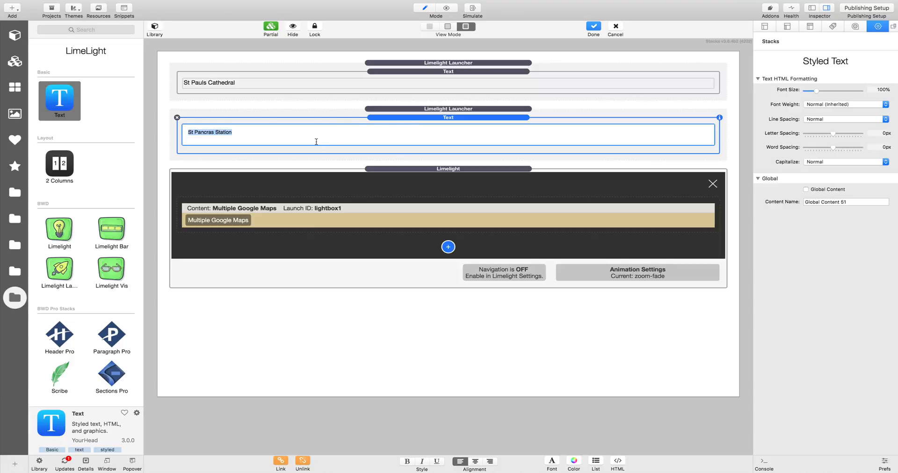
pyautogui.click(435, 108)
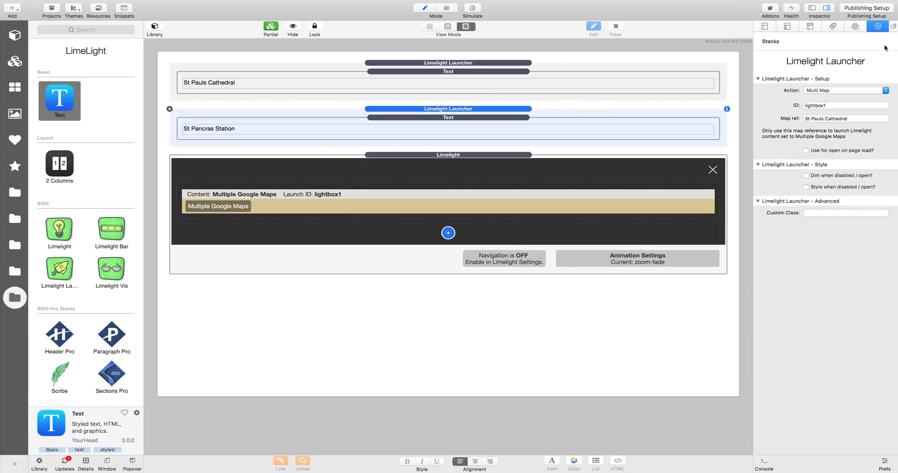
pyautogui.tripleClick(829, 119)
pyautogui.press('super+v')
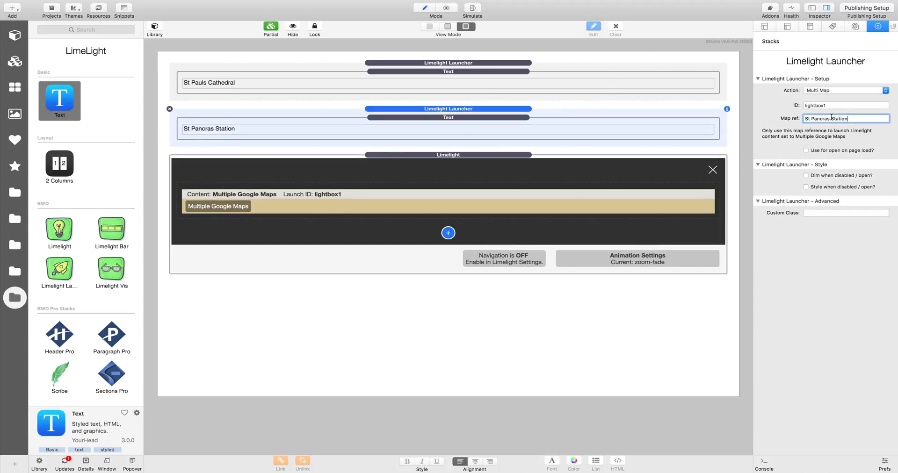
pyautogui.press('Return')
# Preview the page, open the St Pancras Station map, close it, open the St Pauls Cathedral map, and return to edit mode.
pyautogui.click(447, 8)
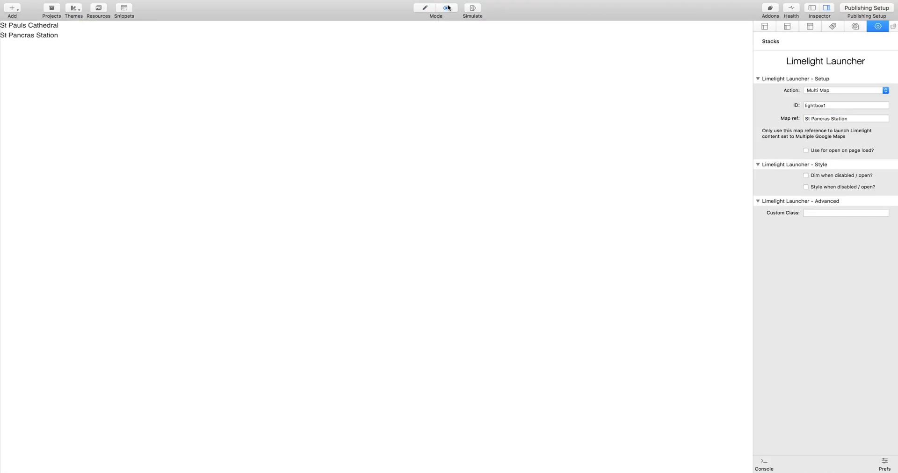
pyautogui.click(49, 36)
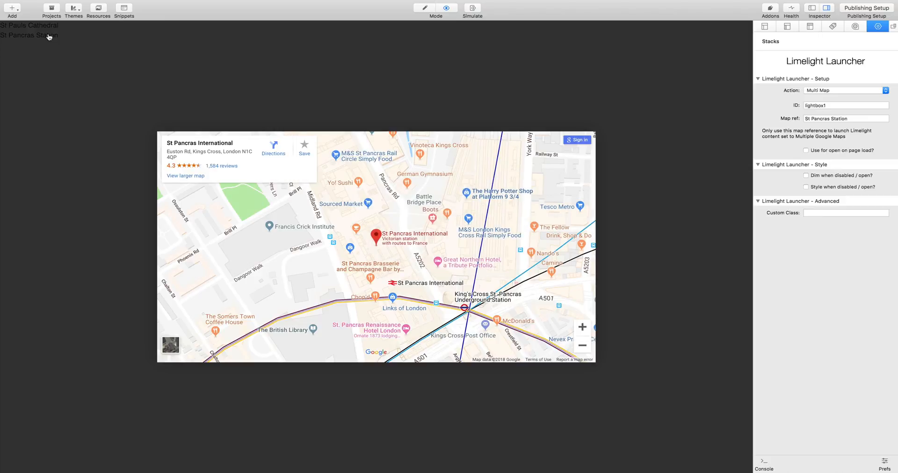
pyautogui.click(49, 36)
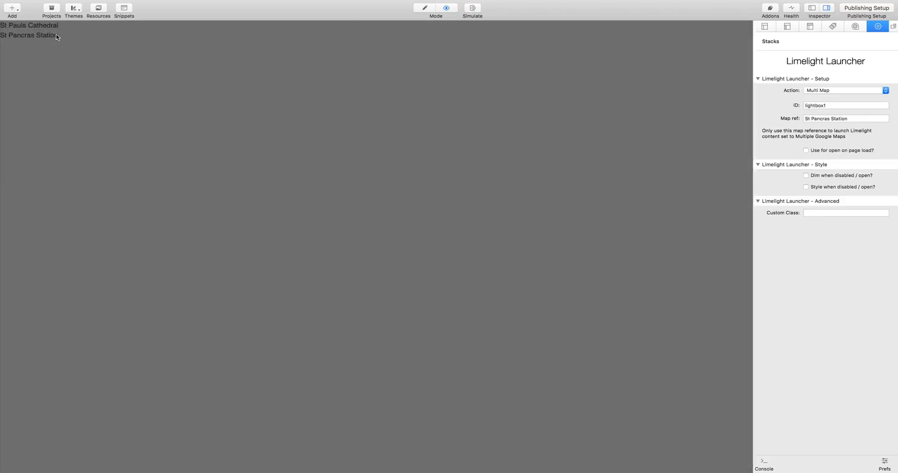
pyautogui.click(47, 27)
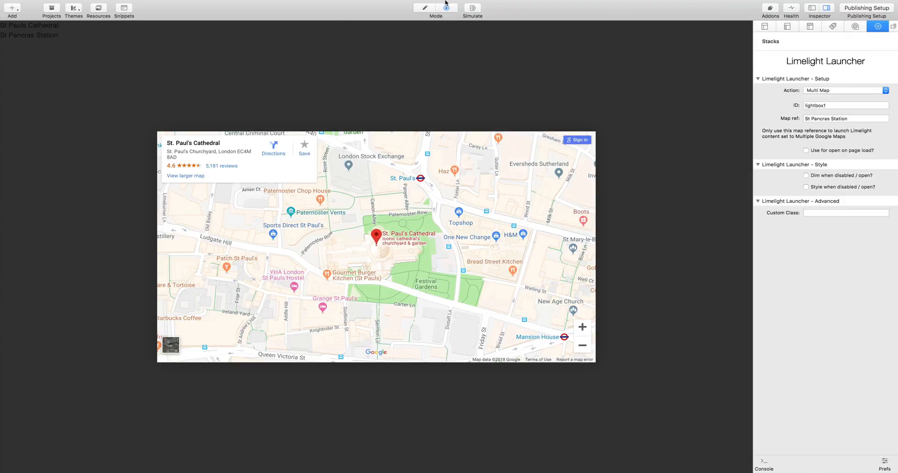
pyautogui.click(431, 8)
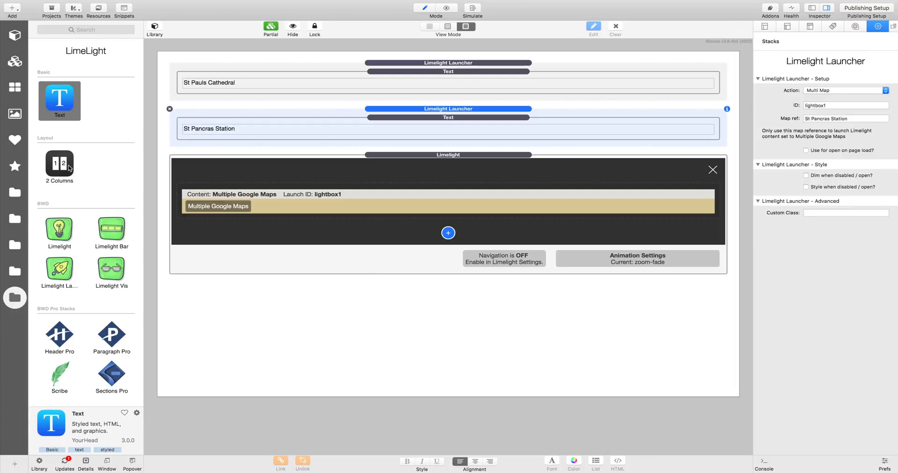
# Add a 2 Columns stack between the second launcher and the Limelight stack, and put a Sections Pro stack in its right column.
pyautogui.moveTo(68, 165); pyautogui.dragTo(309, 161)
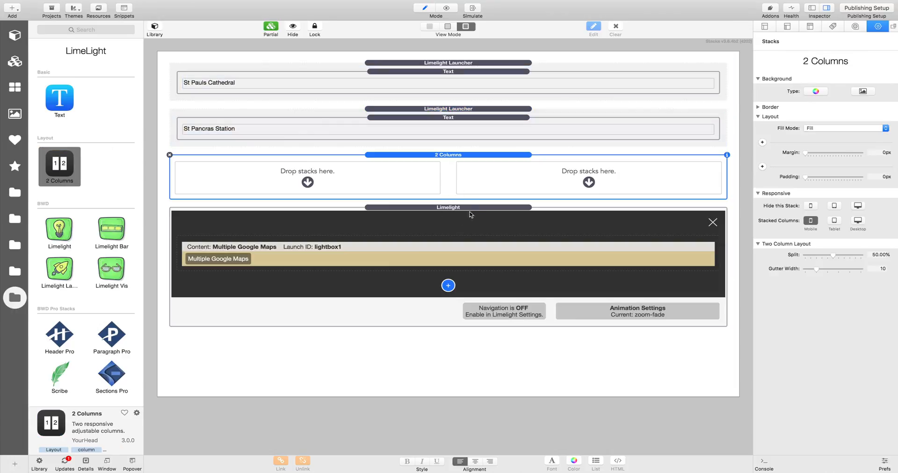
pyautogui.moveTo(462, 209)
pyautogui.mouseDown()
pyautogui.moveTo(494, 188)
pyautogui.moveTo(464, 212)
pyautogui.mouseUp()
pyautogui.scroll(-3, 105, 304)
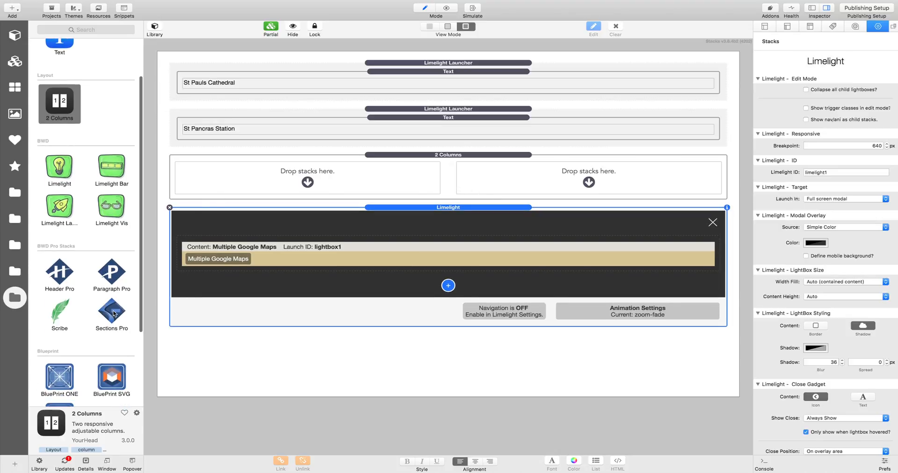
pyautogui.moveTo(111, 312); pyautogui.dragTo(519, 190)
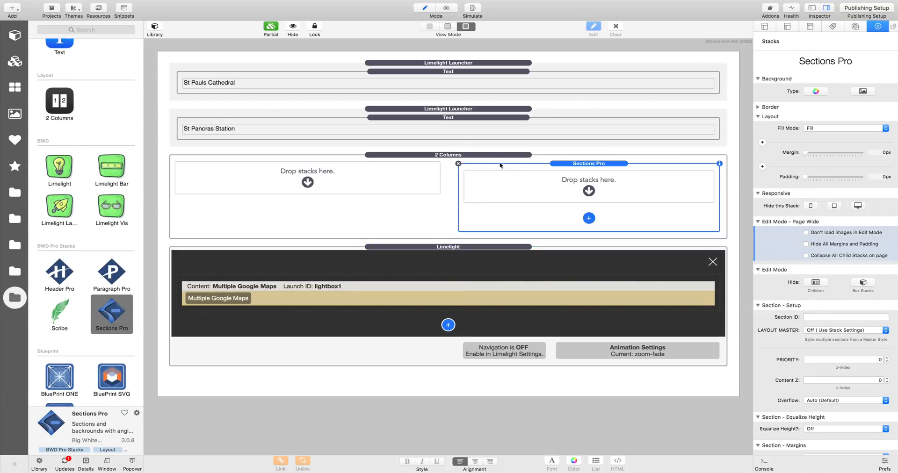
# Give the Sections Pro stack the section ID "maps-sec".
pyautogui.scroll(-2, 835, 352)
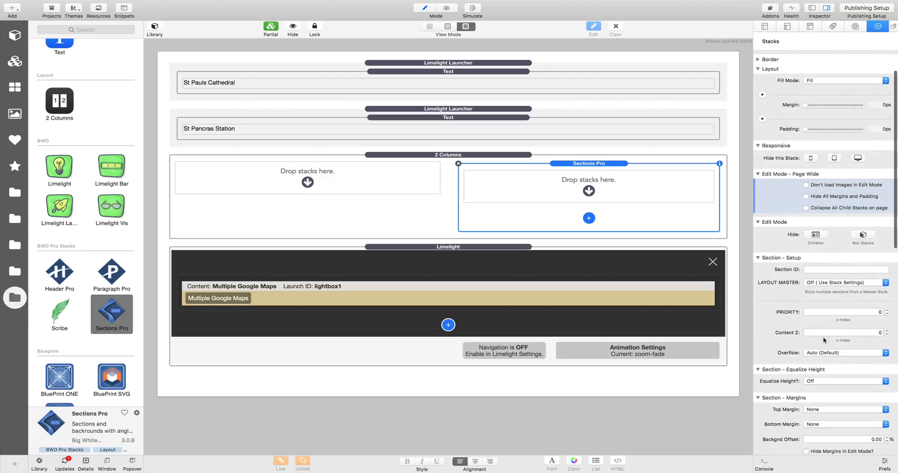
pyautogui.click(817, 268)
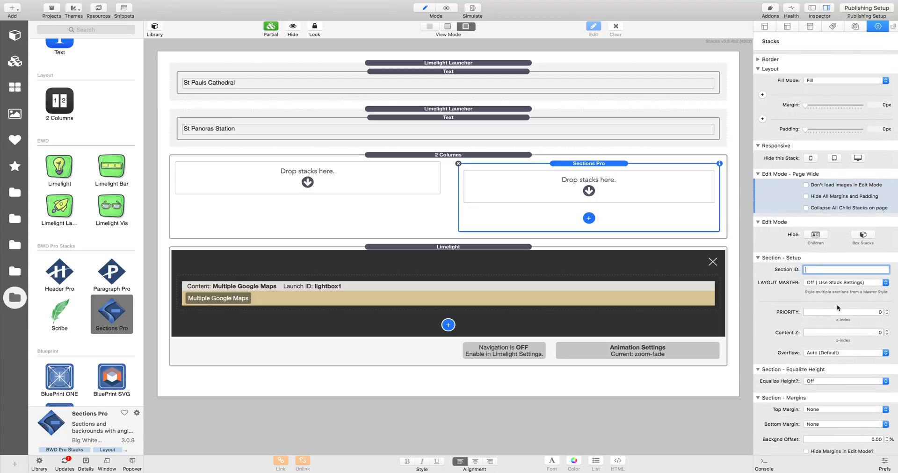
pyautogui.write('maps-sec')
pyautogui.press('super+a')
# Make the Limelight stack launch in SectionsPro / Core / Other with section ID "maps-sec" and host sizing Scale host stack to content.
pyautogui.moveTo(469, 248); pyautogui.dragTo(470, 249)
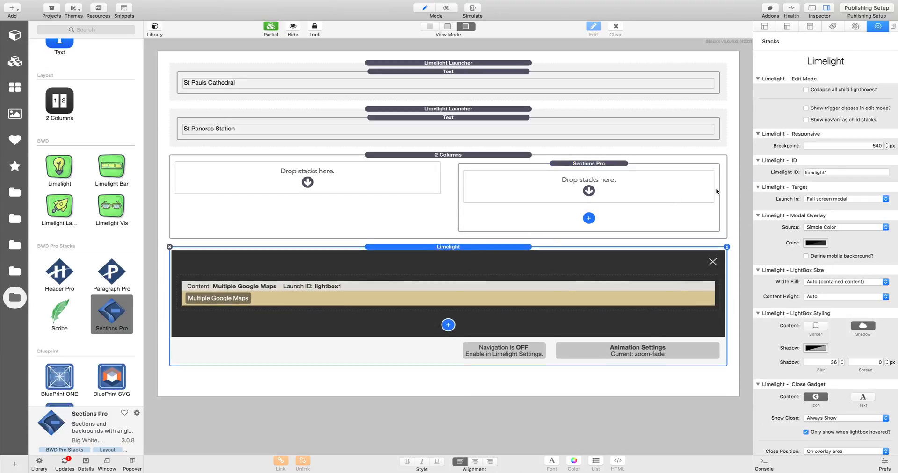
pyautogui.click(835, 201)
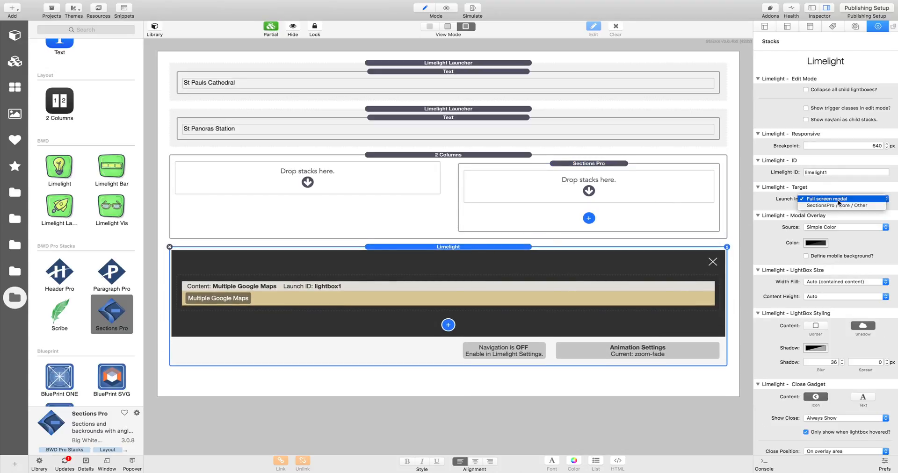
pyautogui.click(834, 205)
pyautogui.doubleClick(826, 213)
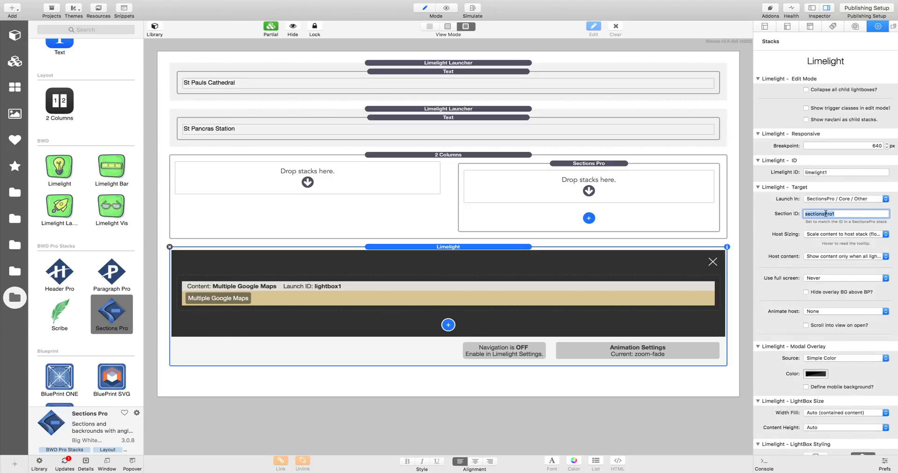
pyautogui.write('maps-sec')
pyautogui.press('Return')
pyautogui.click(843, 236)
pyautogui.click(849, 241)
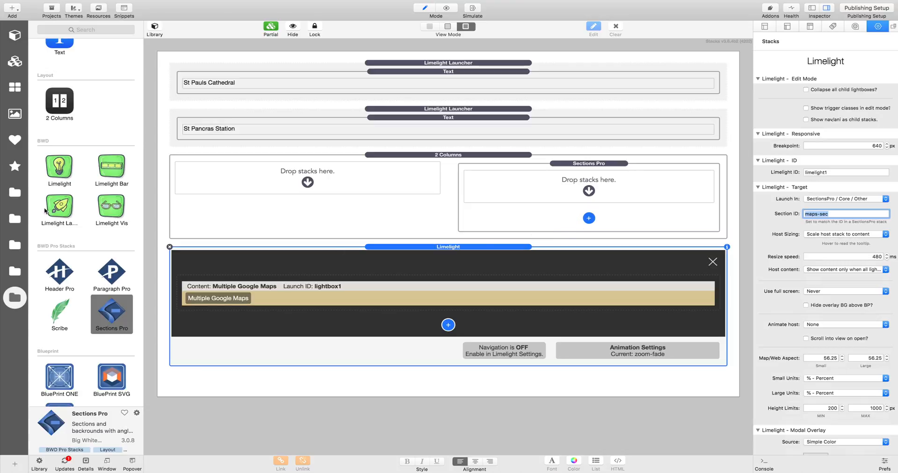
# Move both Limelight Launchers into the left column of the 2 Columns stack, with St Pauls Cathedral above St Pancras Station.
pyautogui.click(441, 108)
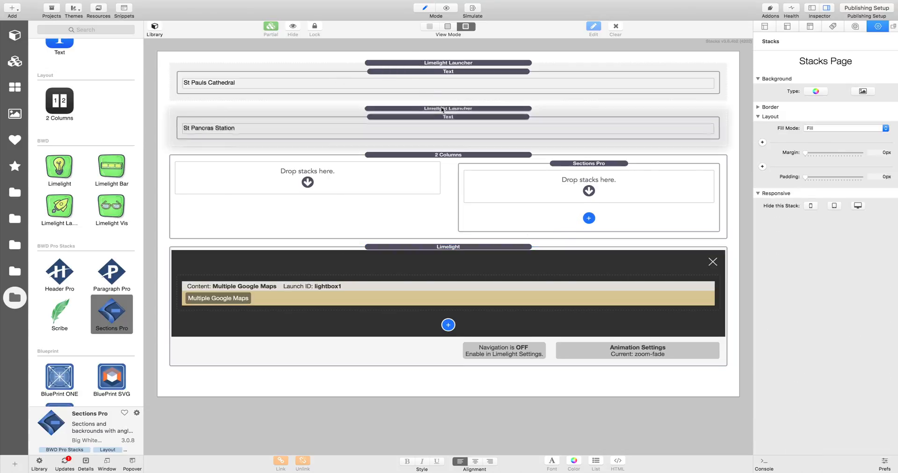
pyautogui.moveTo(436, 113); pyautogui.dragTo(358, 178)
pyautogui.moveTo(425, 64); pyautogui.dragTo(382, 125)
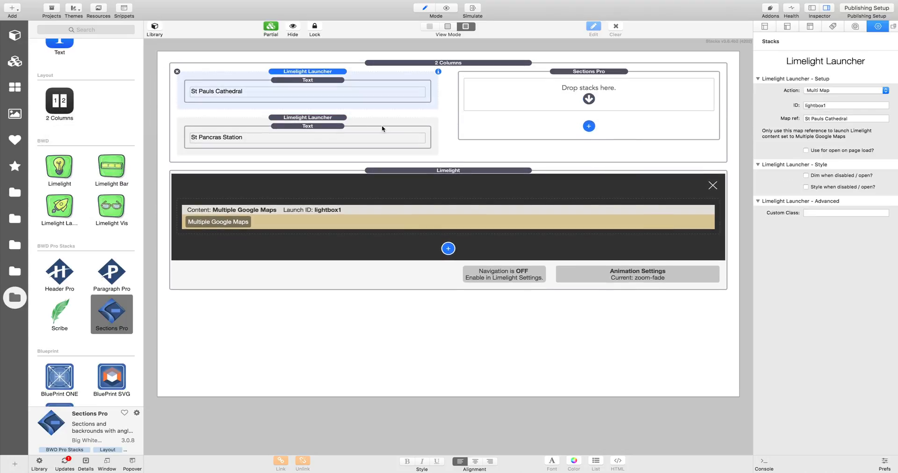
# Preview the page, switch between the St Pauls Cathedral and St Pancras Station maps in the right column, and return to edit mode.
pyautogui.click(447, 8)
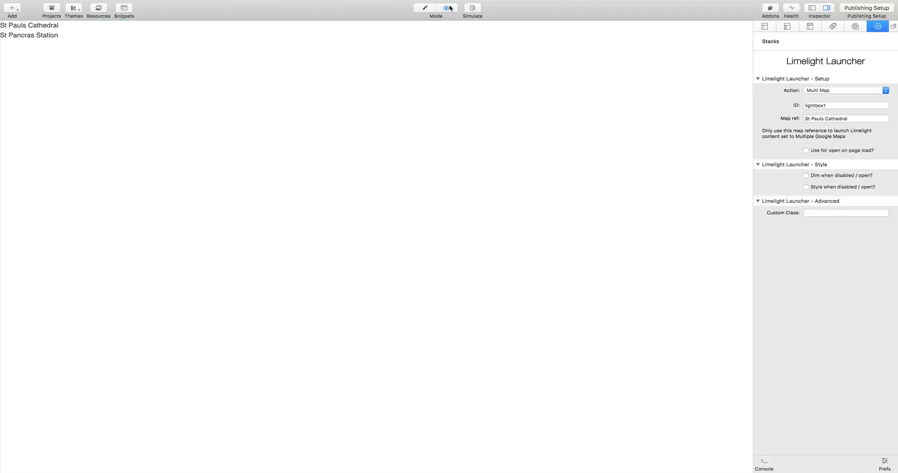
pyautogui.click(42, 29)
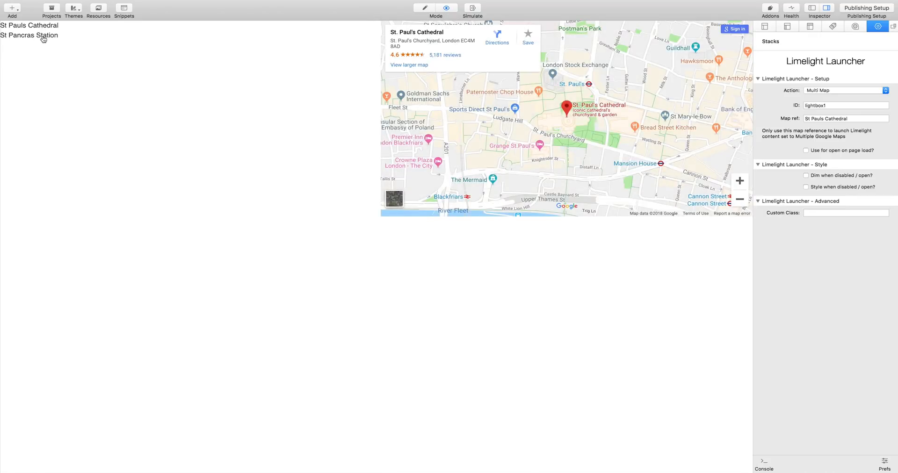
pyautogui.click(44, 39)
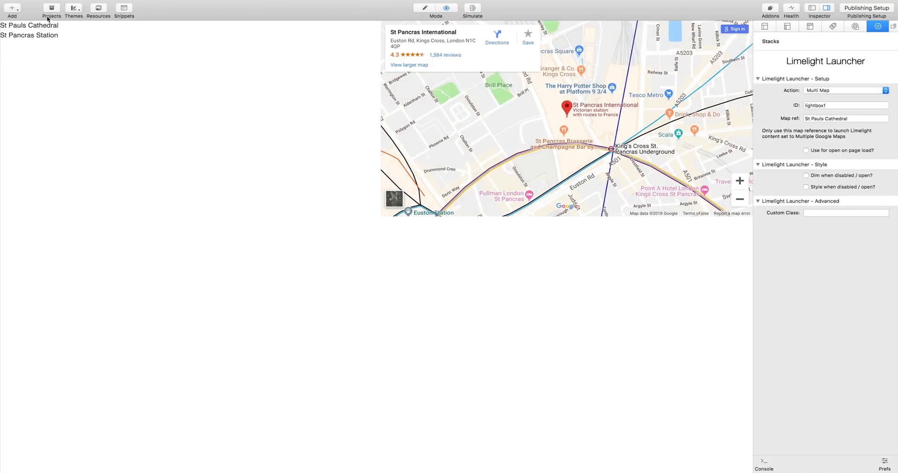
pyautogui.click(47, 27)
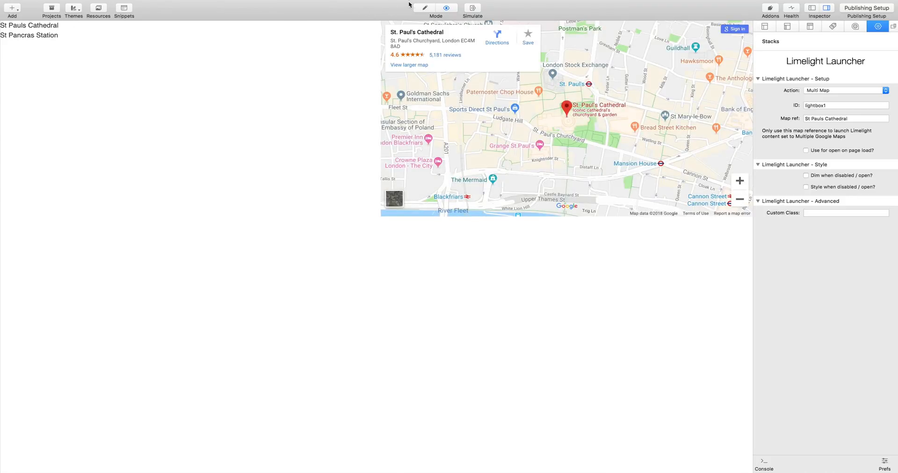
pyautogui.click(423, 8)
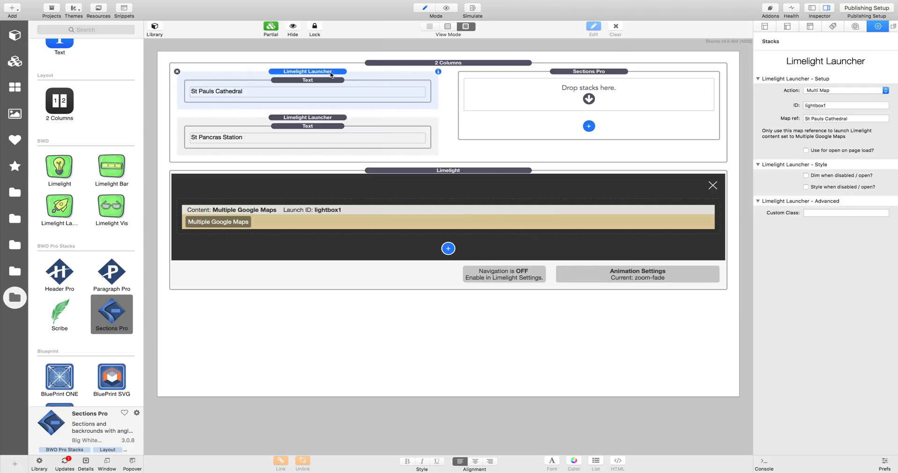
# Try the Dim when disabled / open and Style when disabled / open options on the St Pauls Cathedral launcher.
pyautogui.click(818, 178)
pyautogui.click(816, 177)
pyautogui.click(816, 187)
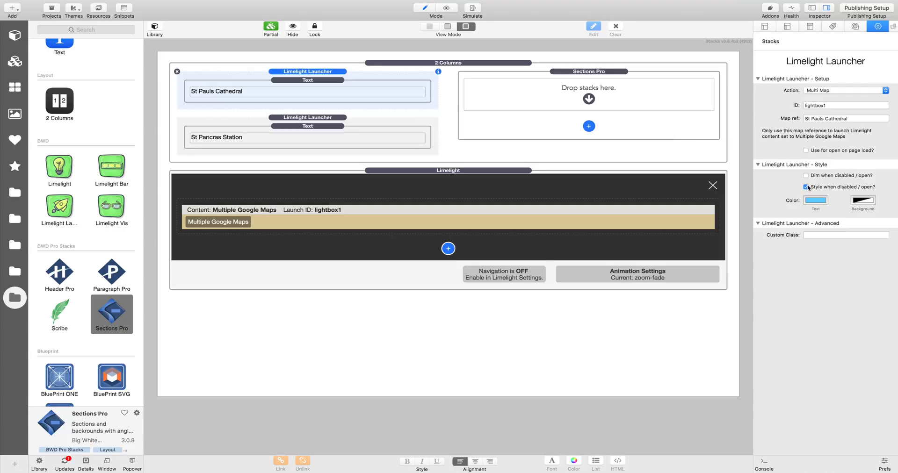
pyautogui.click(806, 187)
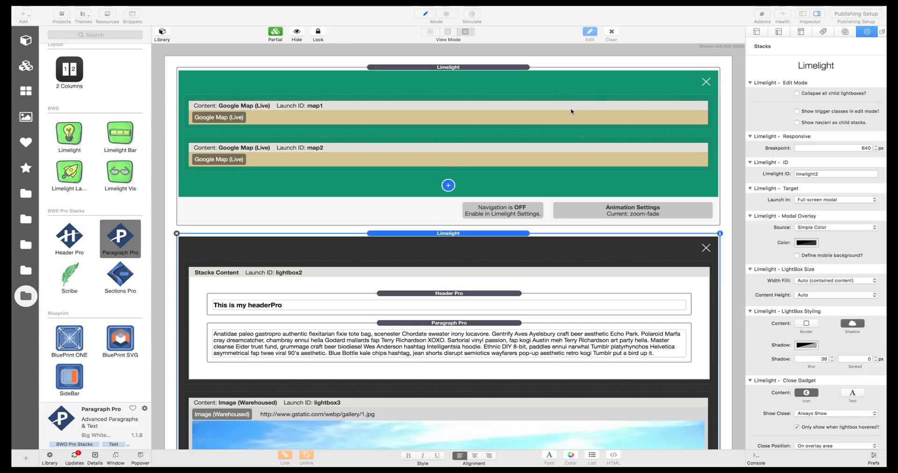
# Look through the lightboxes contained in the green and the black Limelight stacks.
pyautogui.scroll(-3, 562, 239)
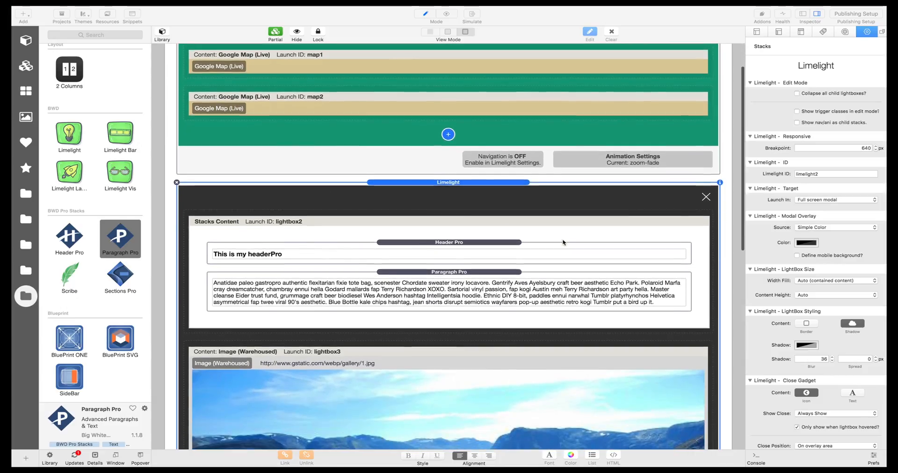
pyautogui.scroll(3, 562, 238)
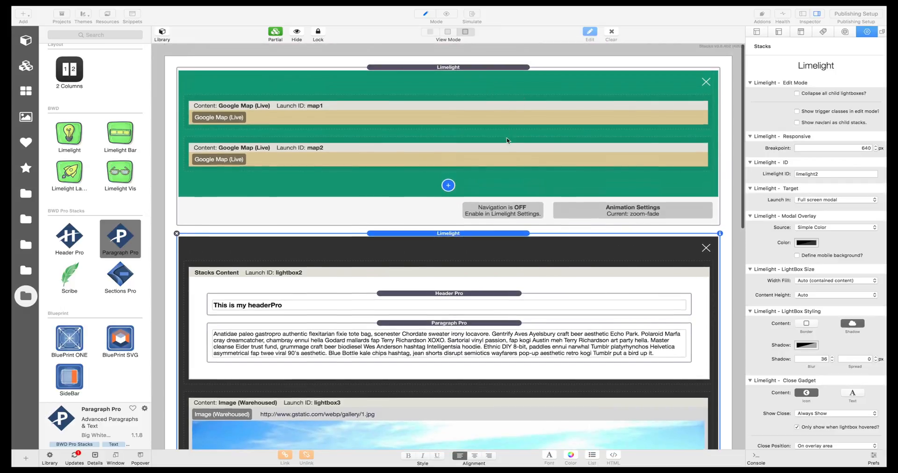
pyautogui.scroll(-1, 472, 84)
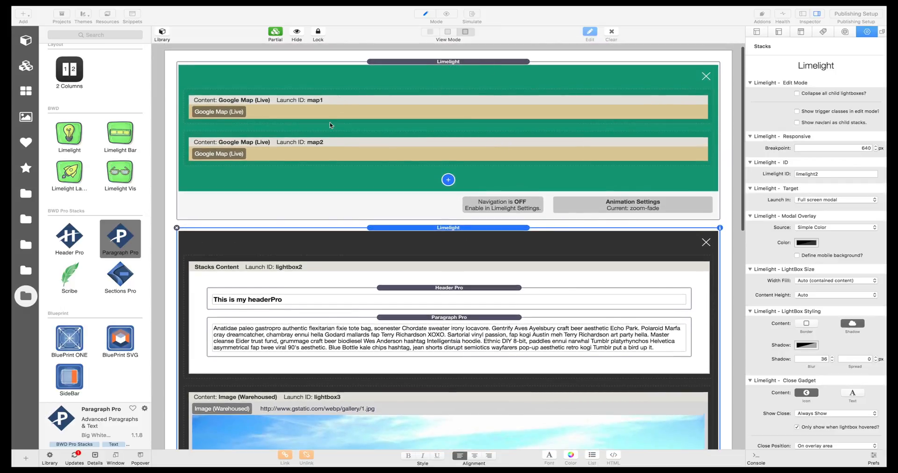
pyautogui.scroll(-5, 409, 192)
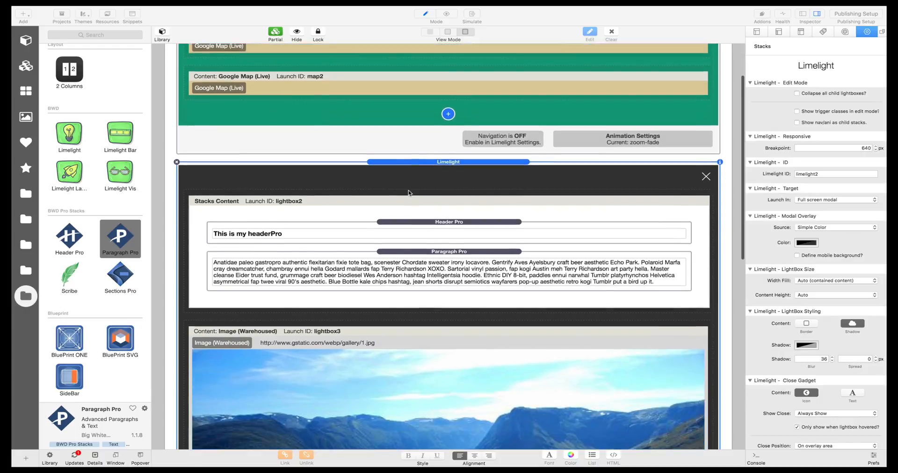
pyautogui.scroll(-3, 427, 180)
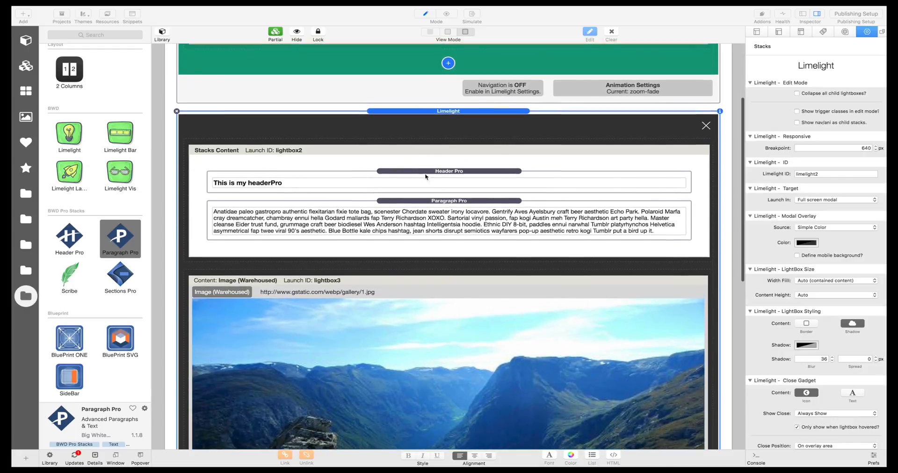
pyautogui.scroll(-20, 426, 192)
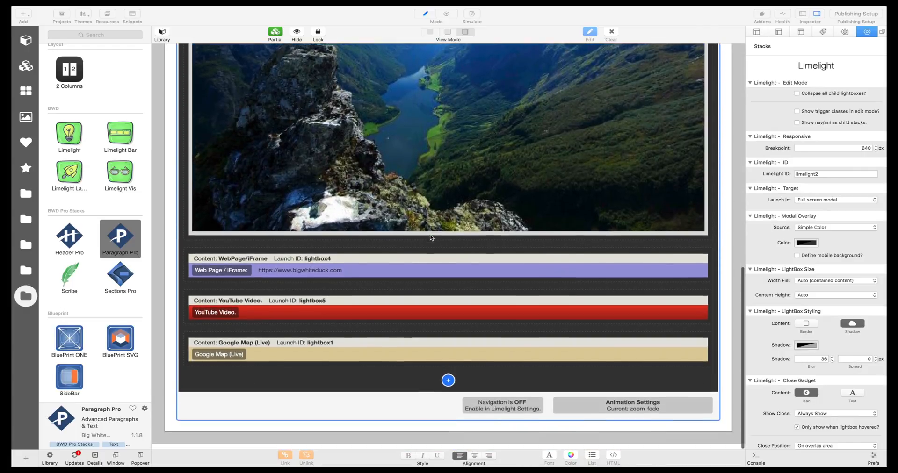
pyautogui.scroll(15, 447, 203)
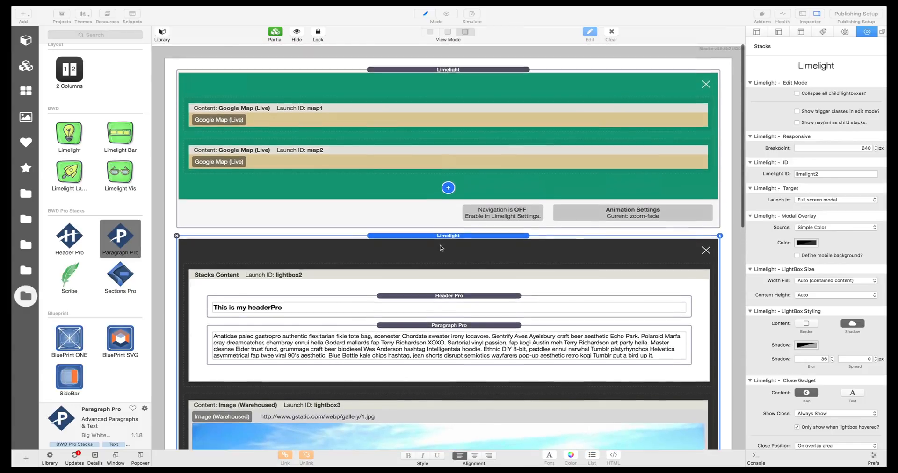
# Collapse all child lightboxes of the green Limelight stack in edit mode.
pyautogui.click(460, 67)
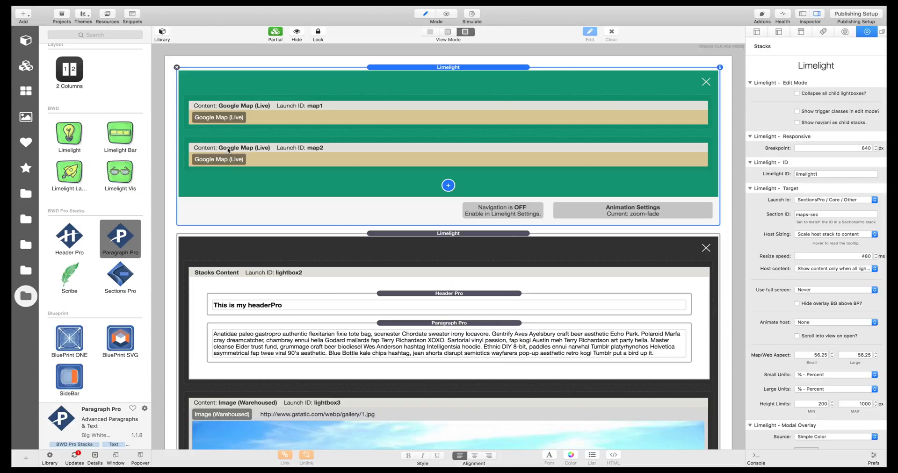
pyautogui.click(807, 93)
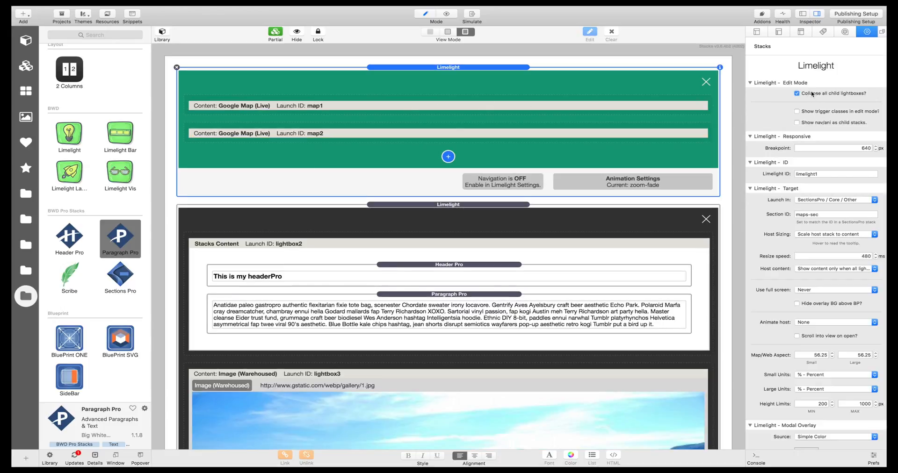
pyautogui.click(812, 94)
pyautogui.click(814, 94)
# Collapse all child lightboxes of the black Limelight stack with ID limelight2.
pyautogui.scroll(-5, 486, 218)
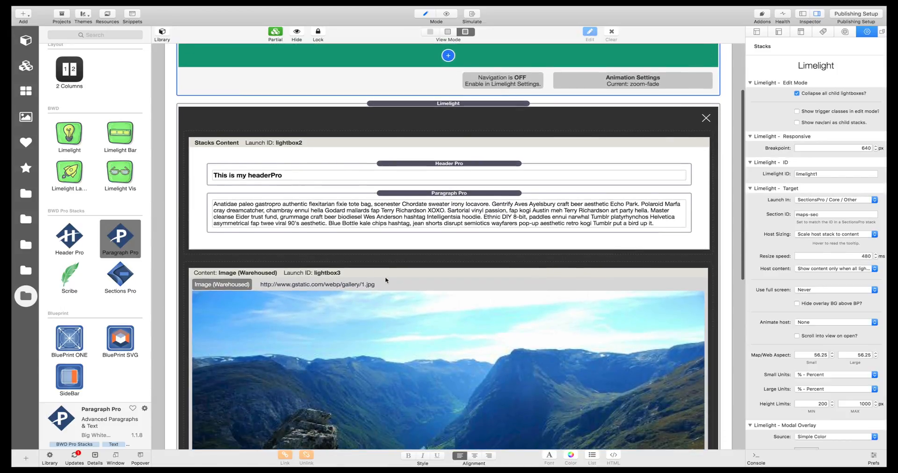
pyautogui.scroll(-10, 360, 268)
pyautogui.scroll(-3, 360, 271)
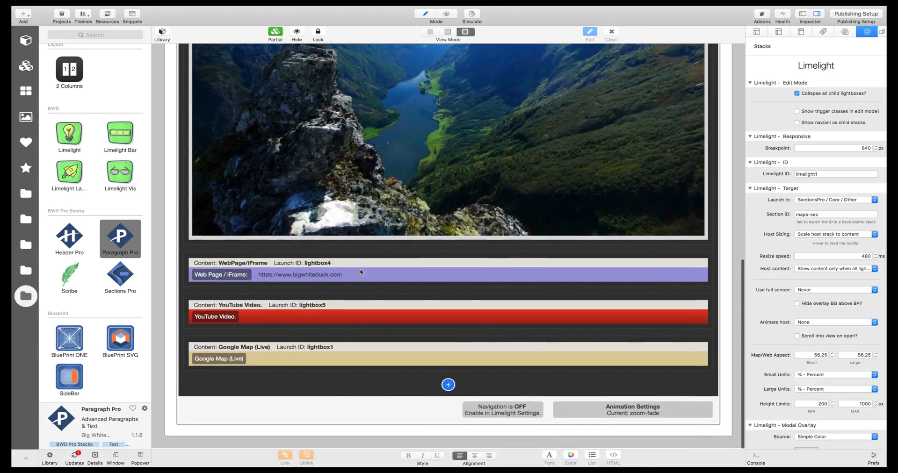
pyautogui.scroll(20, 382, 165)
pyautogui.scroll(1, 383, 166)
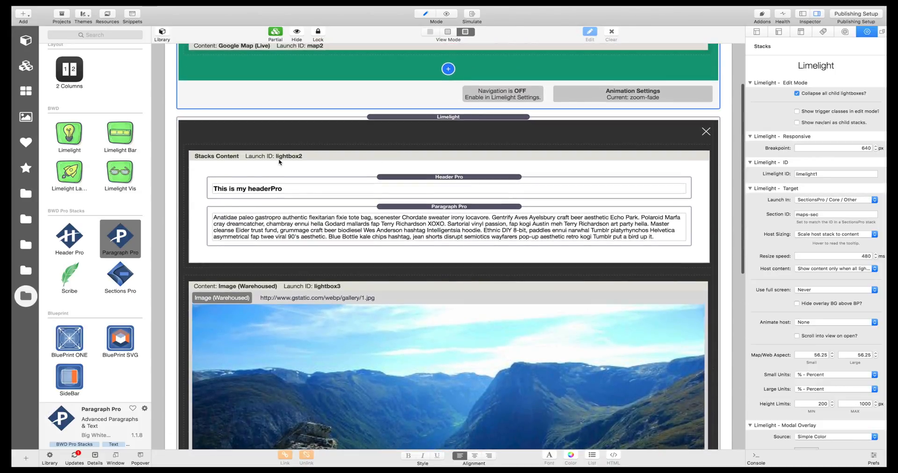
pyautogui.click(467, 130)
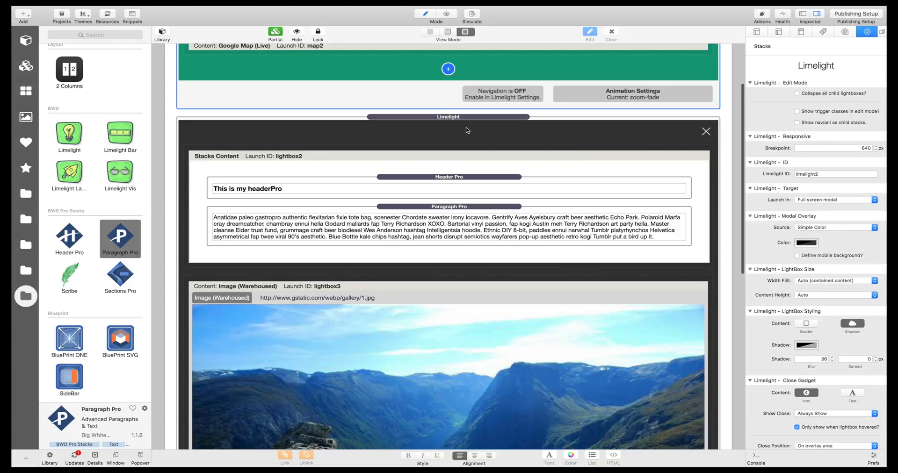
pyautogui.click(813, 93)
pyautogui.click(813, 93)
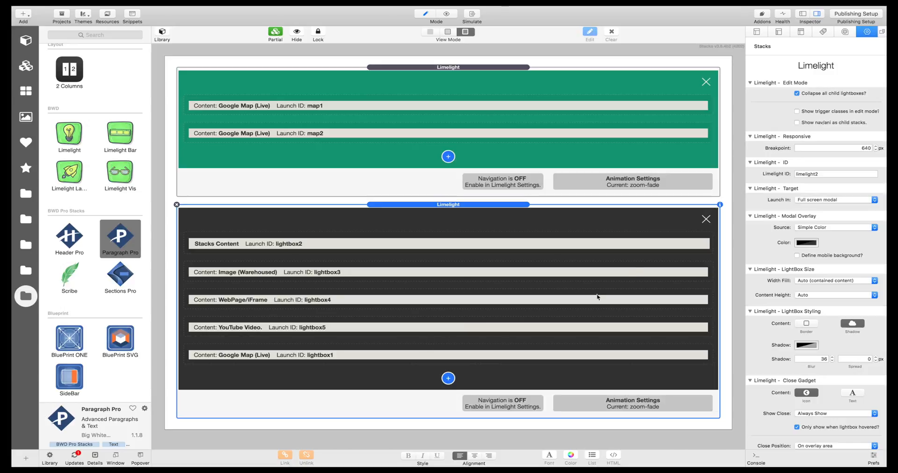
# Examine the individual settings of the lightbox3 image and the lightbox4 web page, including their edit mode option.
pyautogui.click(388, 279)
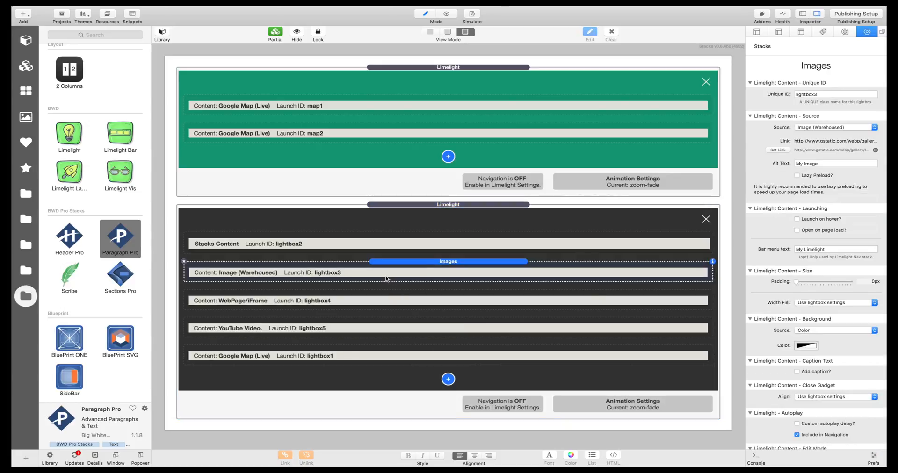
pyautogui.click(376, 303)
pyautogui.scroll(-3, 845, 162)
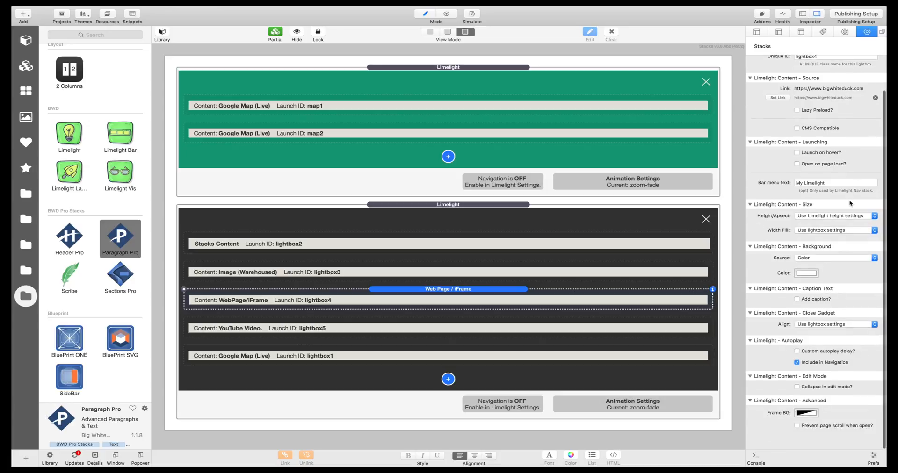
pyautogui.click(418, 276)
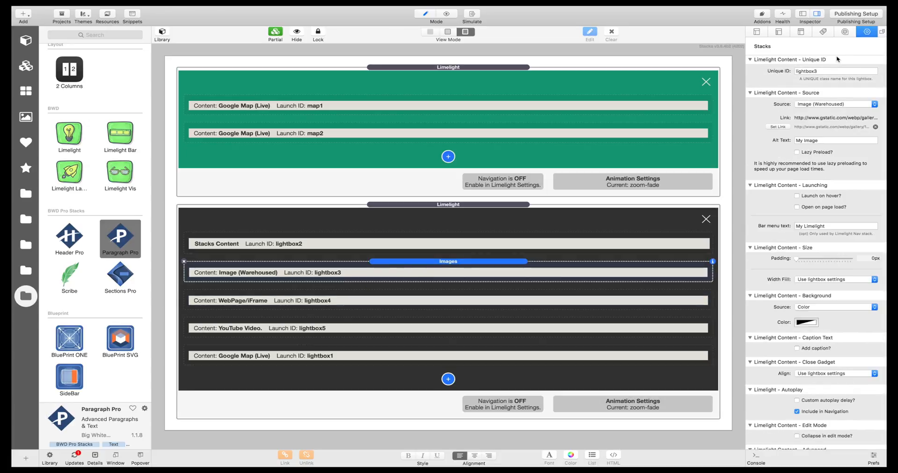
pyautogui.scroll(3, 836, 55)
# Turn off collapsing of all child lightboxes for the black Limelight stack.
pyautogui.click(493, 212)
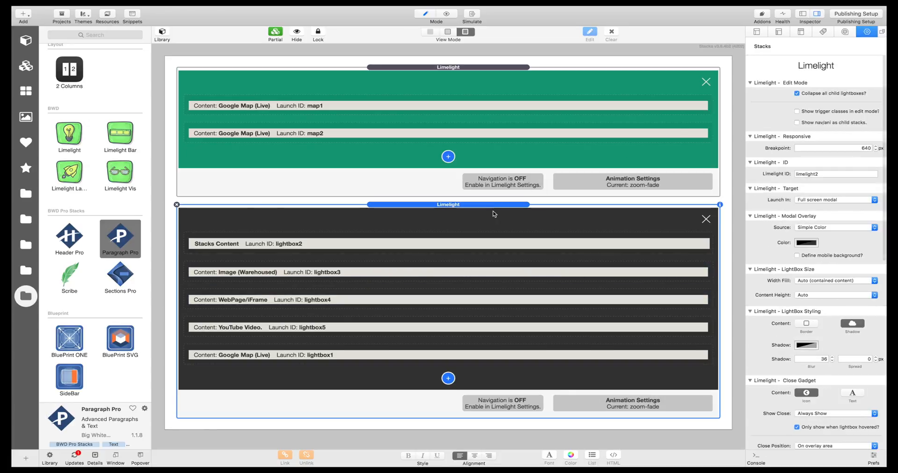
pyautogui.click(802, 93)
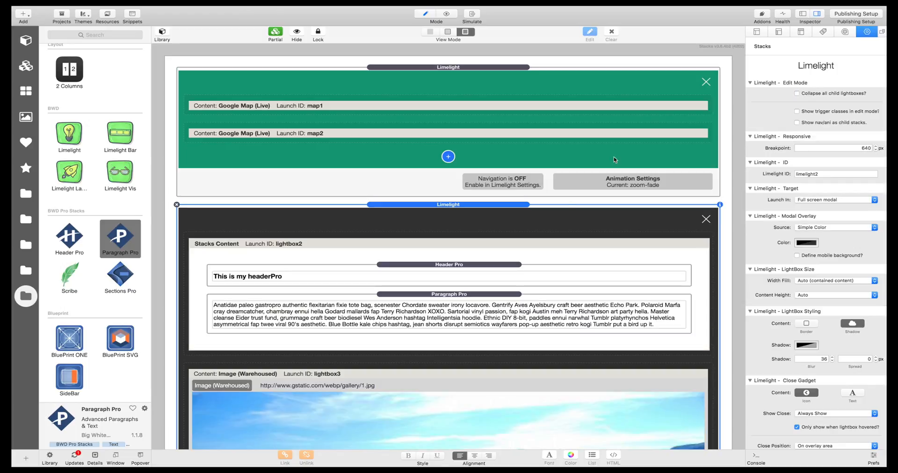
pyautogui.scroll(-5, 525, 307)
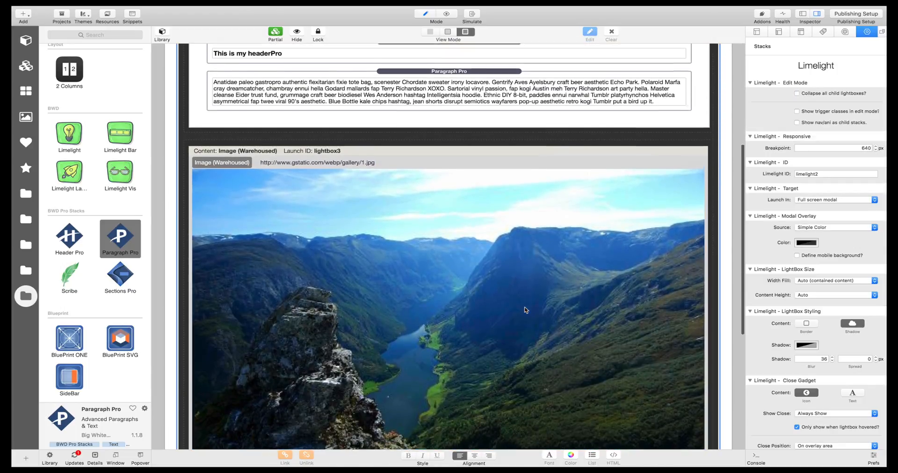
pyautogui.scroll(-1, 525, 307)
# Enable Lazy Preload for the warehoused image in lightbox3.
pyautogui.click(444, 142)
pyautogui.scroll(-2, 443, 194)
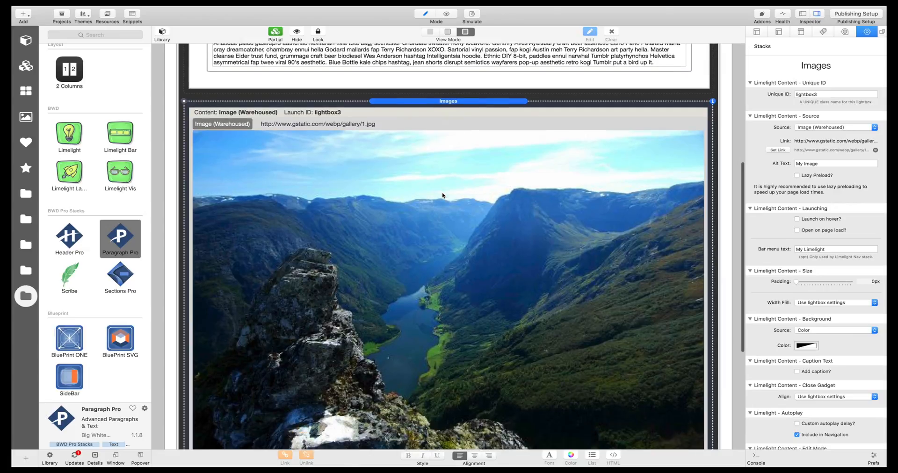
pyautogui.scroll(-1, 439, 237)
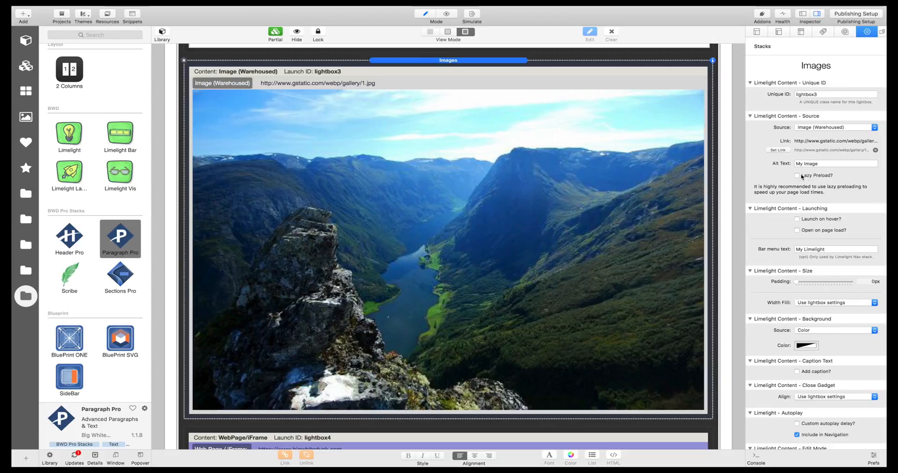
pyautogui.moveTo(806, 178)
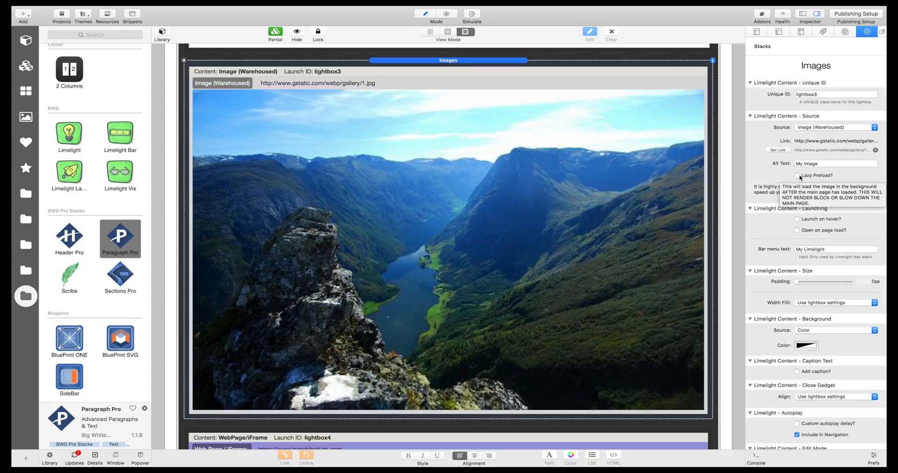
pyautogui.click(799, 177)
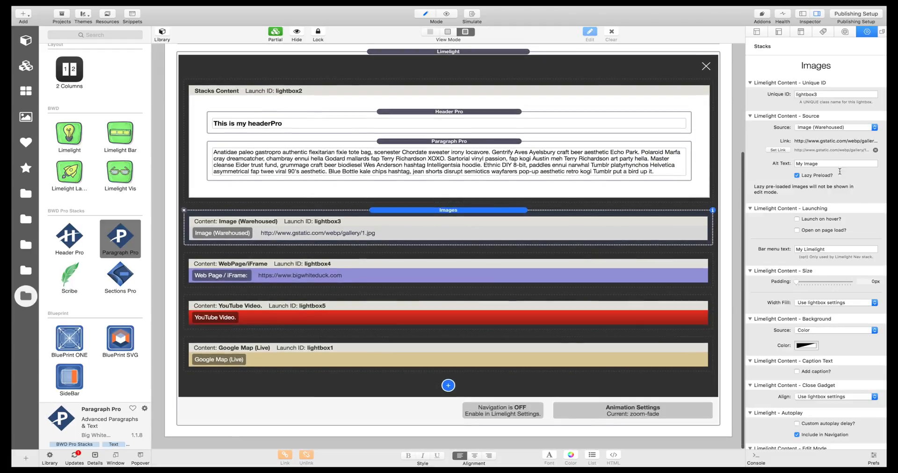
# Show the trigger classes in edit mode for the green Limelight stack.
pyautogui.scroll(-3, 861, 204)
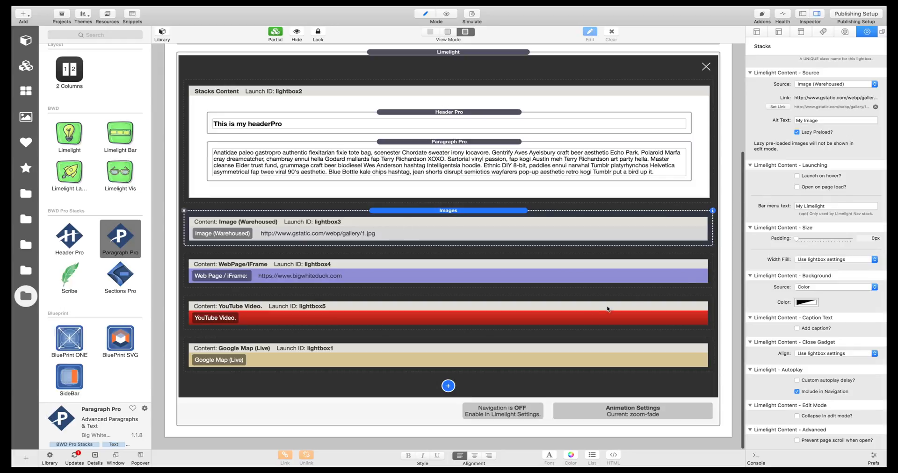
pyautogui.scroll(3, 601, 251)
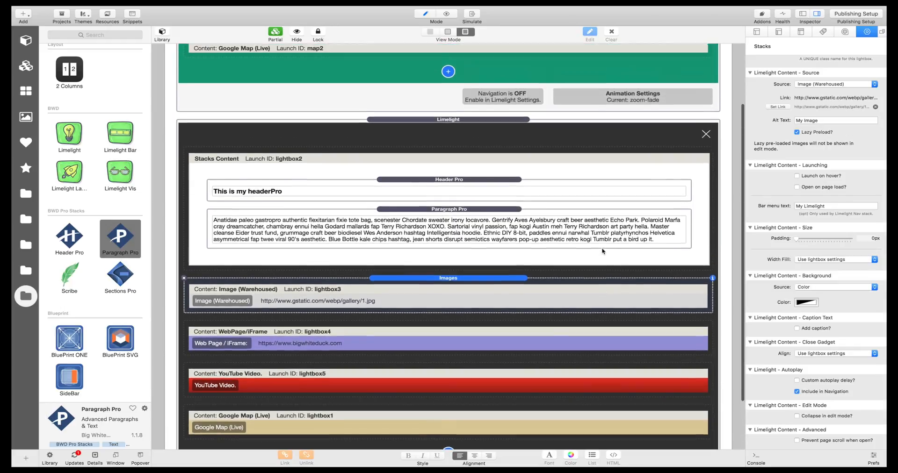
pyautogui.scroll(3, 602, 251)
pyautogui.click(444, 184)
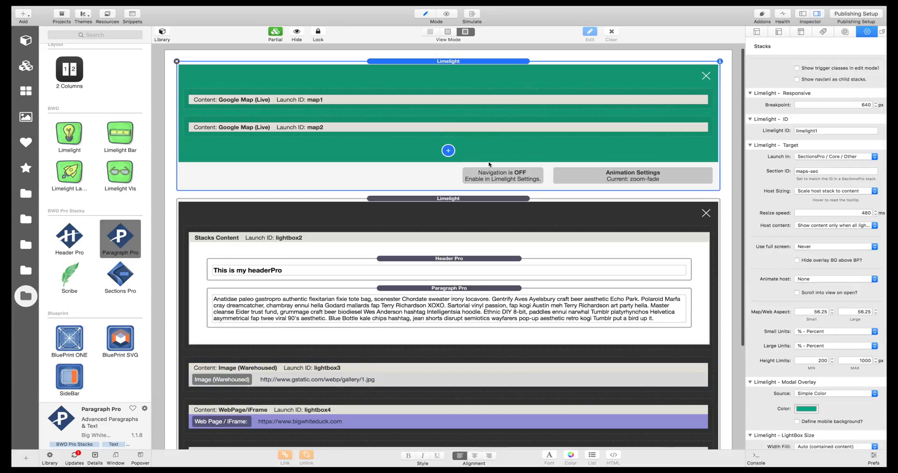
pyautogui.scroll(2, 823, 103)
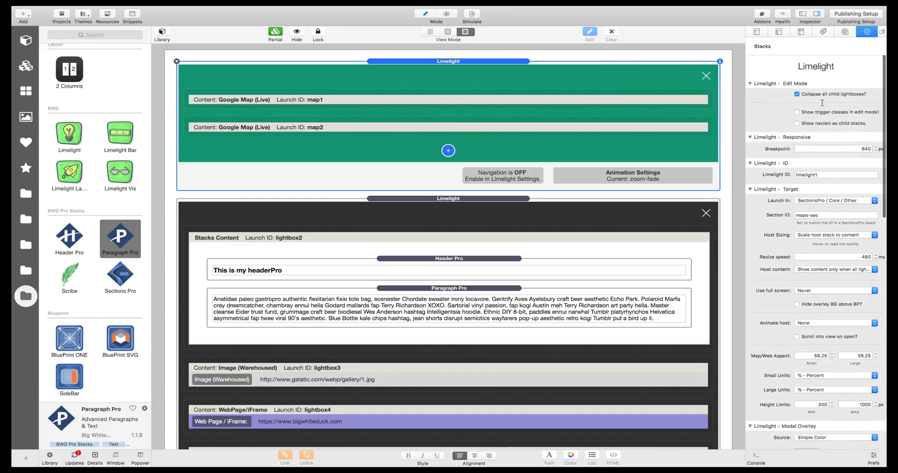
pyautogui.click(797, 111)
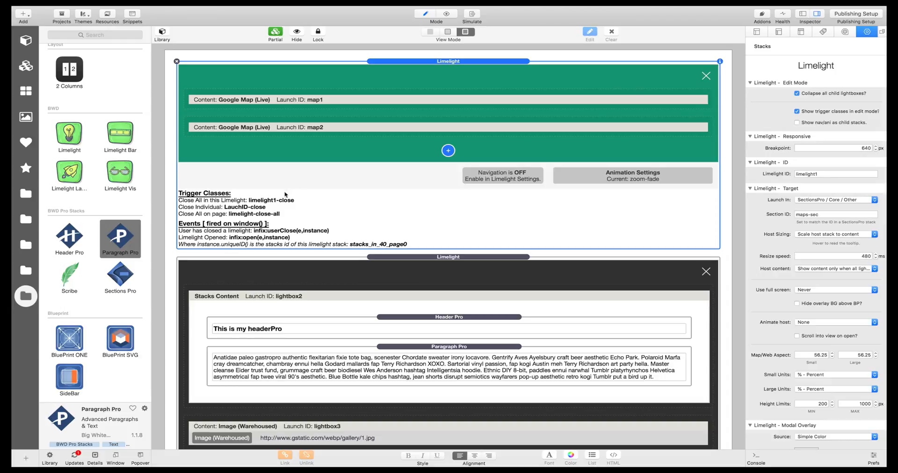
# Change the green Limelight stack's Limelight ID to "myLimelight".
pyautogui.click(460, 69)
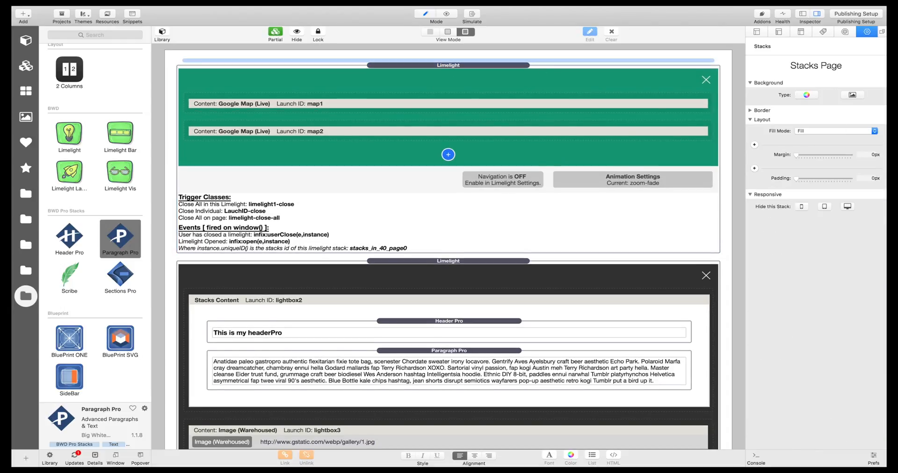
pyautogui.click(462, 70)
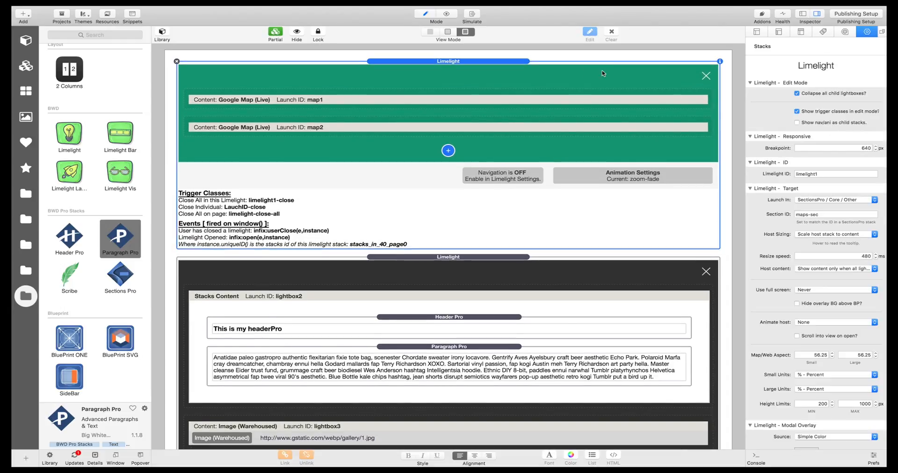
pyautogui.doubleClick(824, 173)
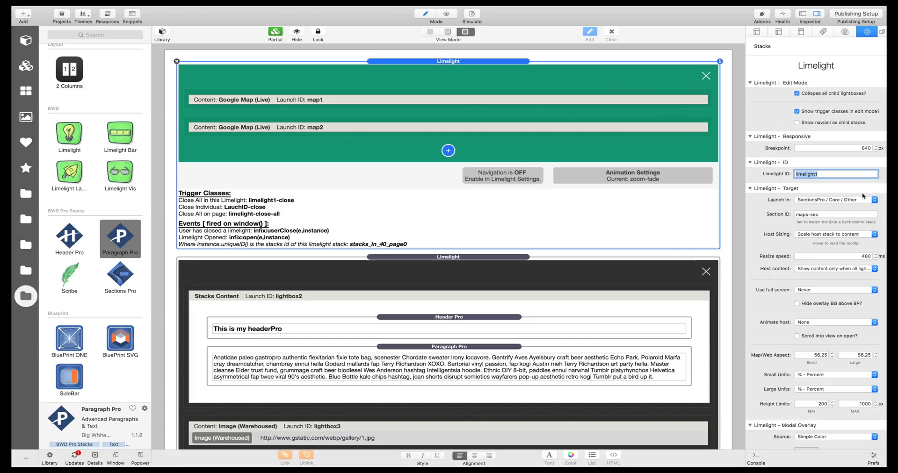
pyautogui.write('m')
pyautogui.write('meli')
pyautogui.press('Return')
pyautogui.click(289, 202)
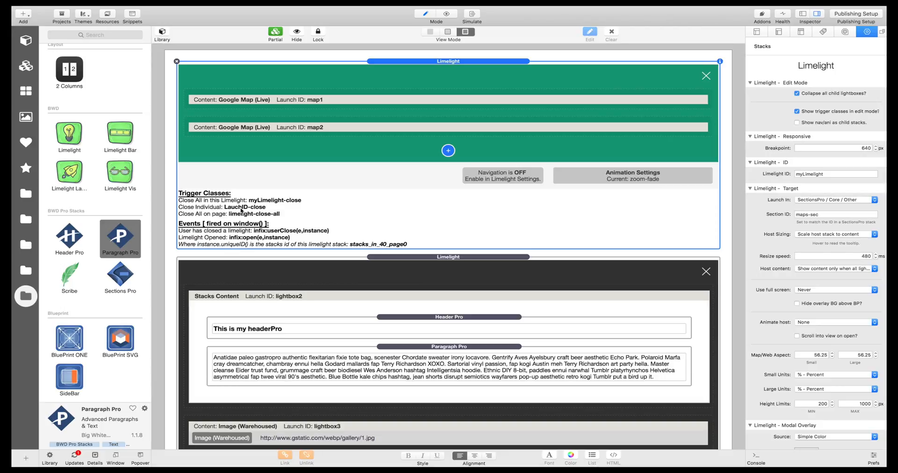
# Check the map1 and map2 lightbox settings, and hide the trigger classes in edit mode for the green Limelight stack.
pyautogui.click(322, 100)
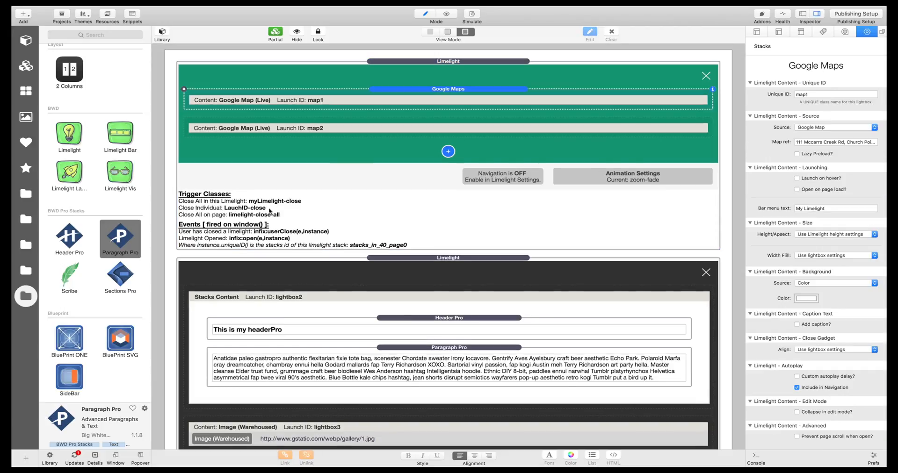
pyautogui.click(306, 122)
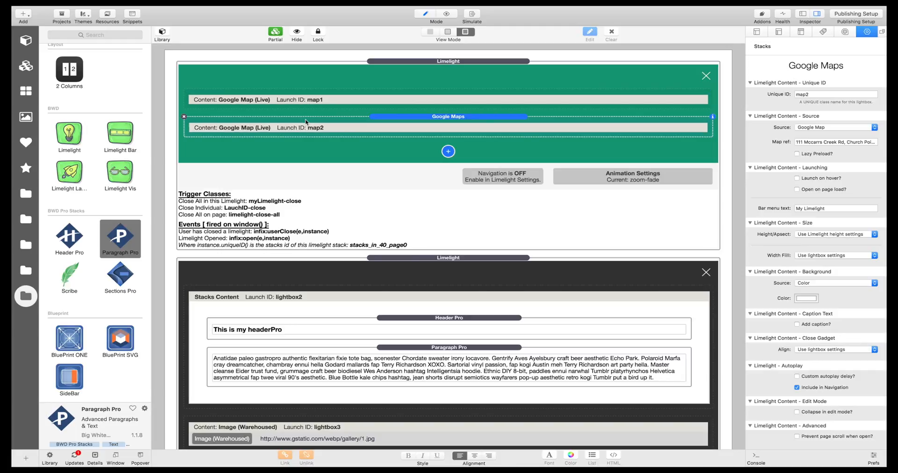
pyautogui.click(239, 216)
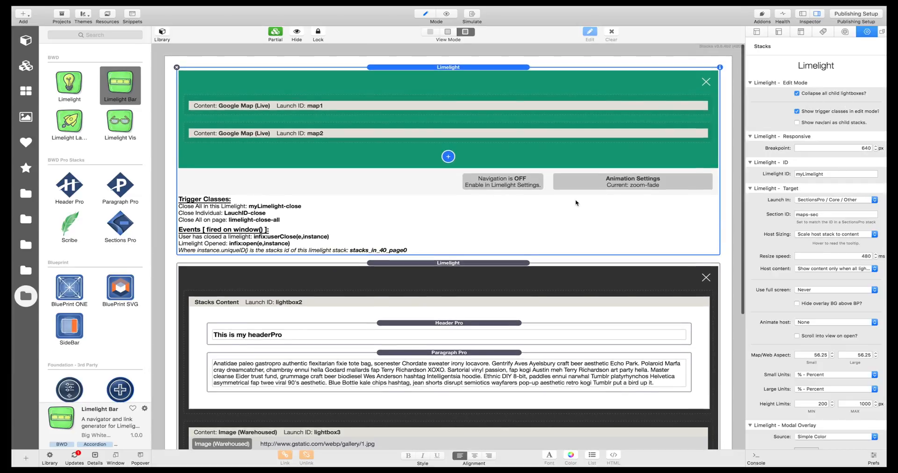
pyautogui.click(799, 112)
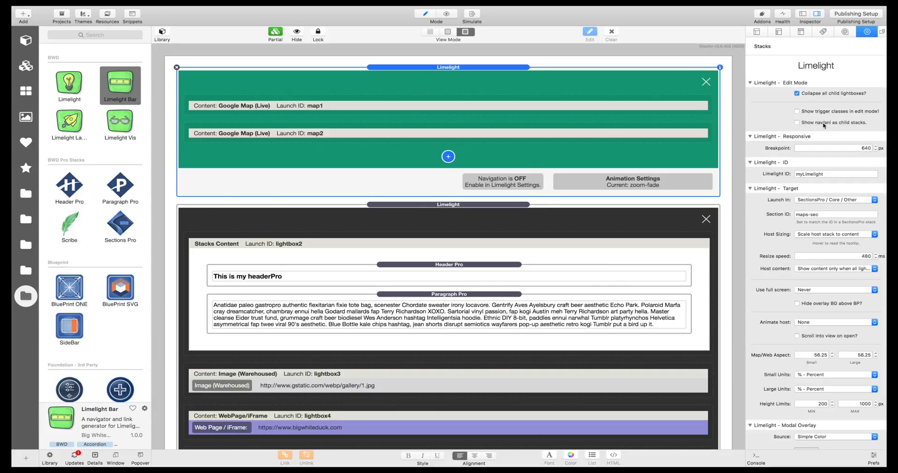
# Enable navigation between content for the green Limelight stack.
pyautogui.moveTo(805, 124)
pyautogui.click(588, 183)
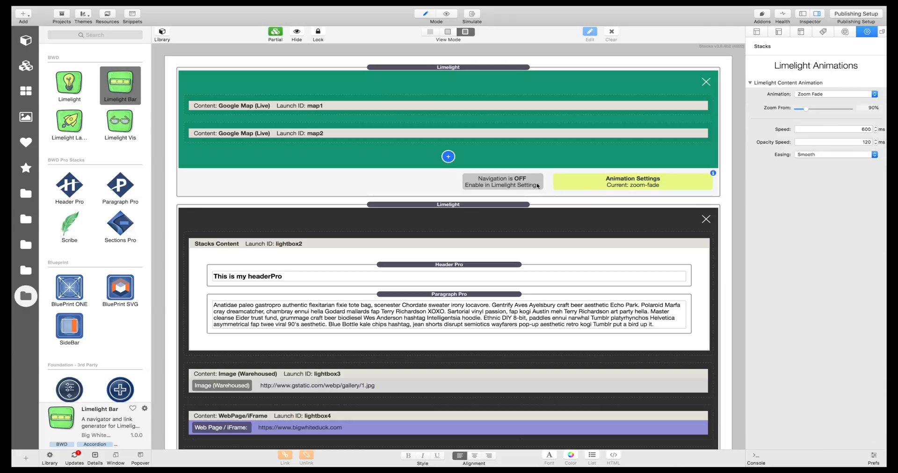
pyautogui.click(574, 186)
pyautogui.click(526, 182)
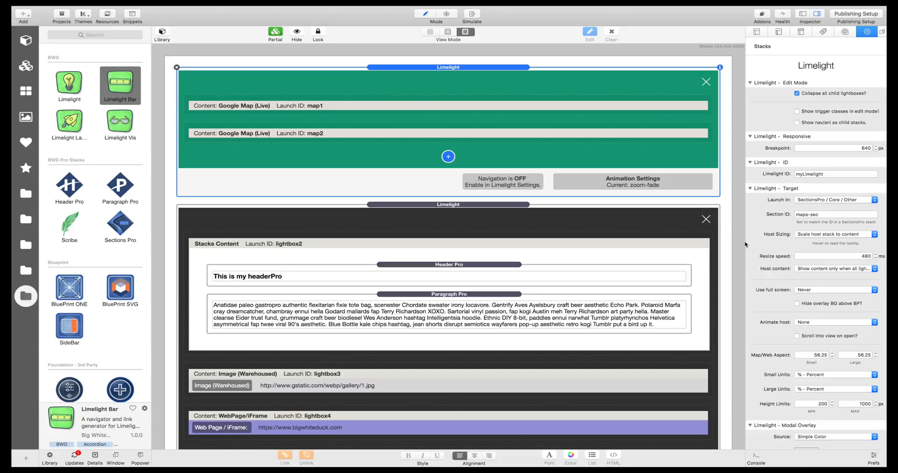
pyautogui.click(525, 182)
pyautogui.click(526, 181)
pyautogui.scroll(-15, 797, 281)
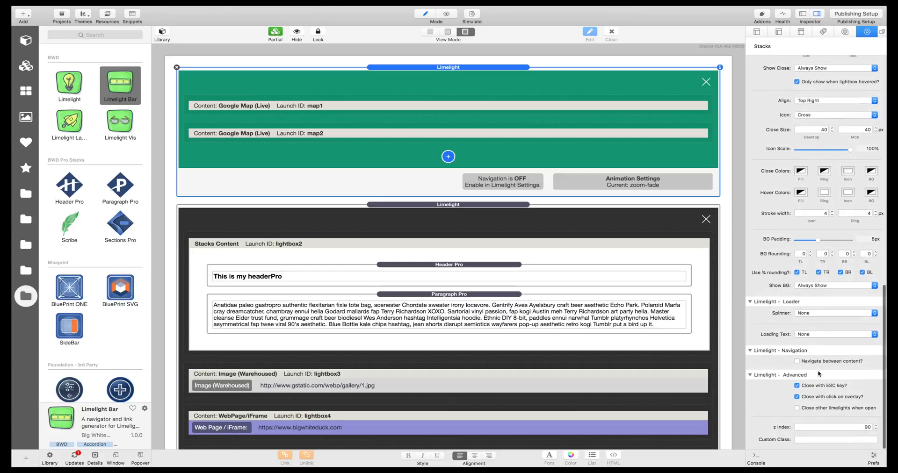
pyautogui.click(813, 364)
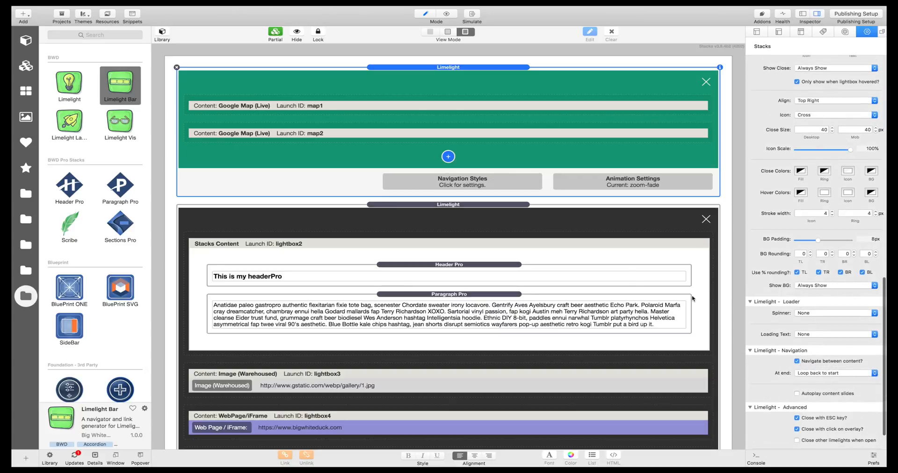
# Examine the green Limelight stack's navigation arrow styles and content animation settings.
pyautogui.click(456, 181)
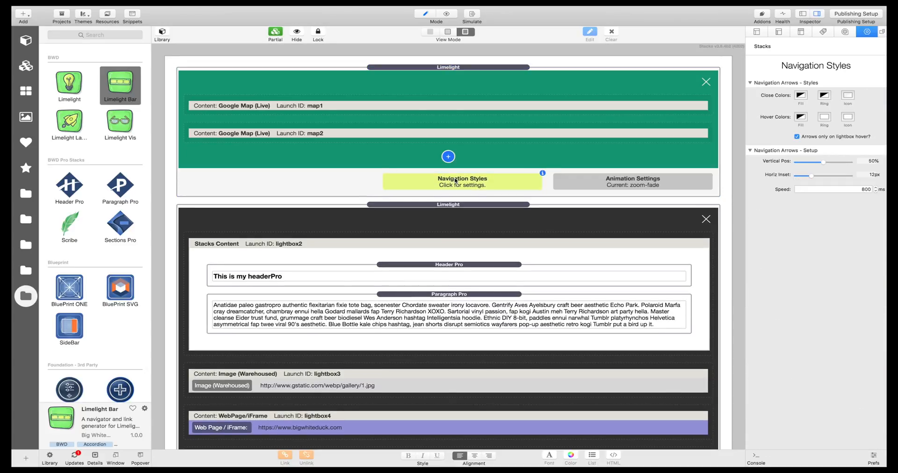
pyautogui.click(638, 190)
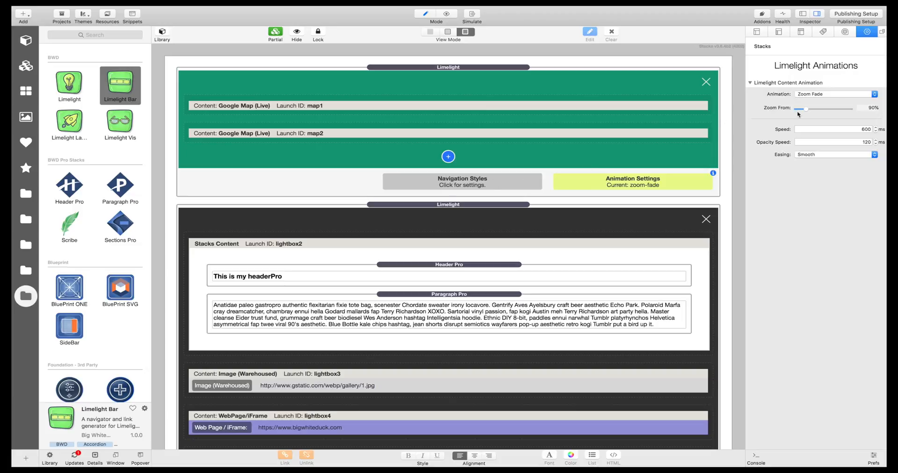
pyautogui.click(490, 184)
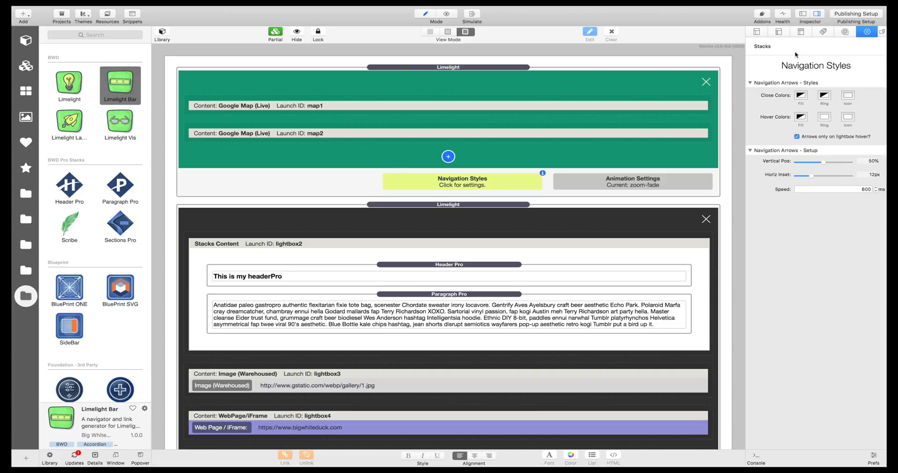
pyautogui.click(510, 68)
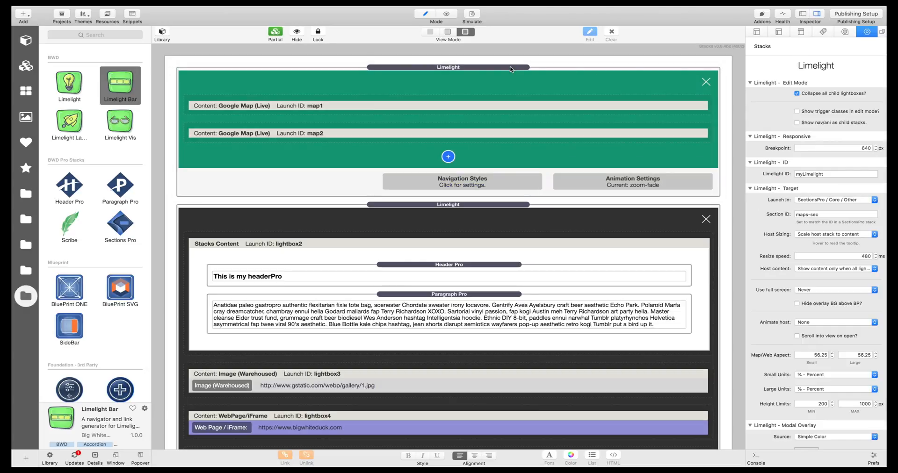
pyautogui.click(615, 187)
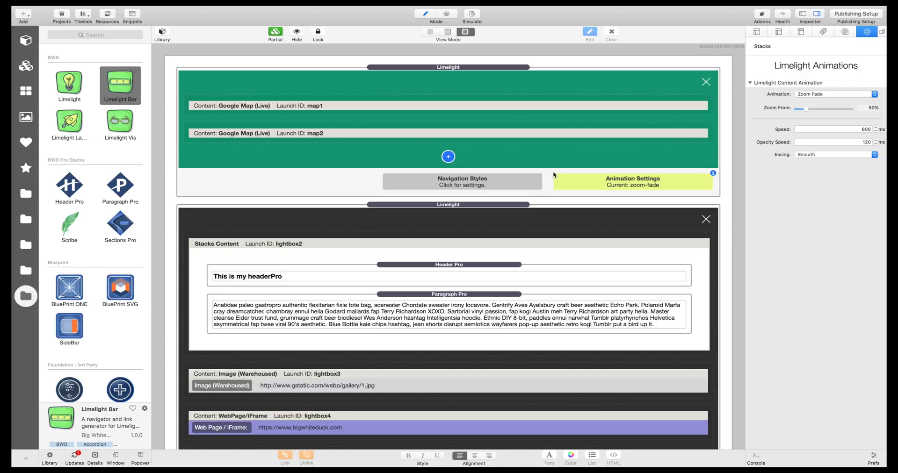
pyautogui.click(501, 180)
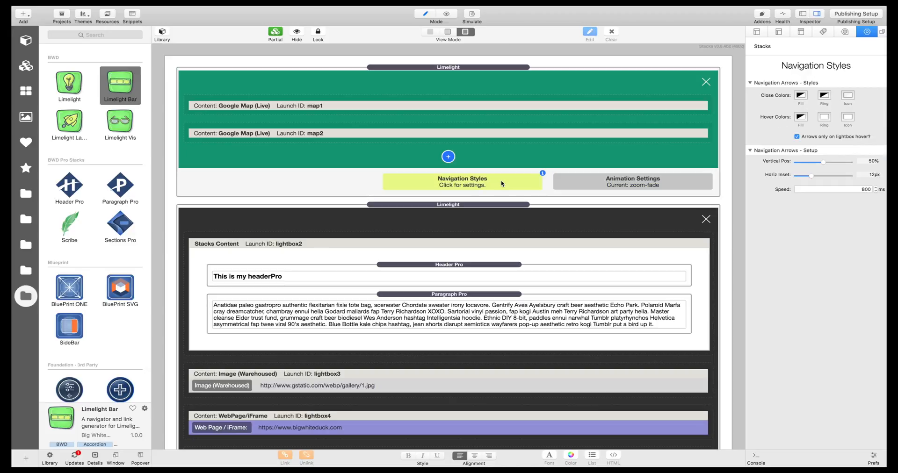
# Remove the Animation Settings child stack from the green Limelight and add it back.
pyautogui.click(590, 181)
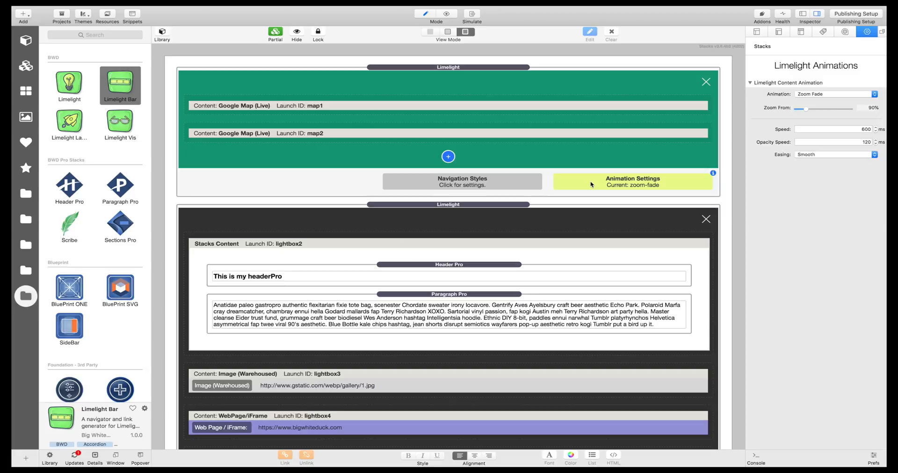
pyautogui.click(591, 184)
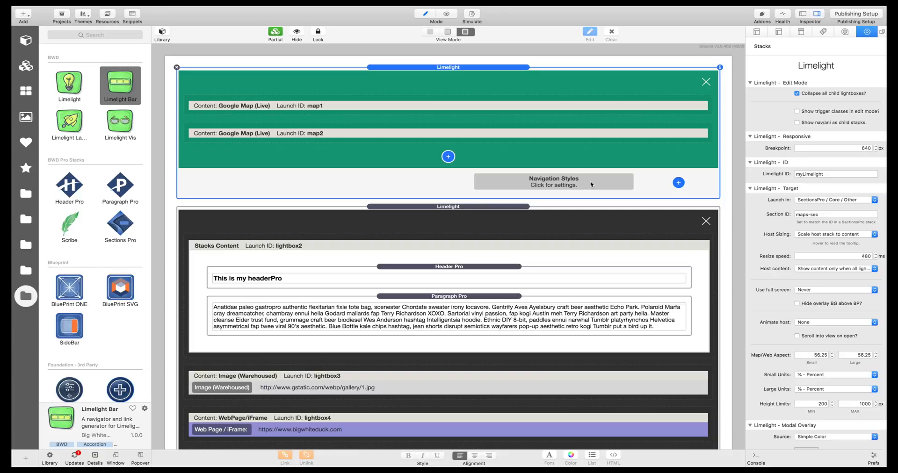
pyautogui.click(678, 183)
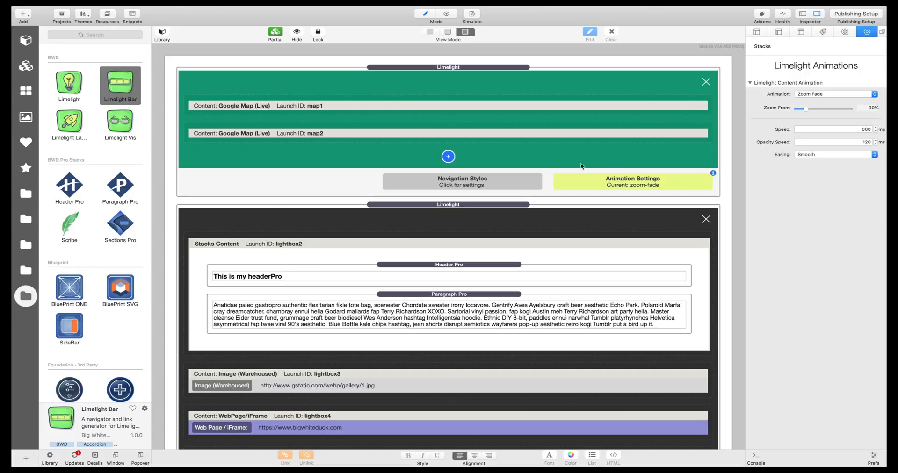
# Show the nav/ani settings as child stacks in the green Limelight, and inspect the Navigation Styles and Limelight Animations stacks.
pyautogui.click(296, 178)
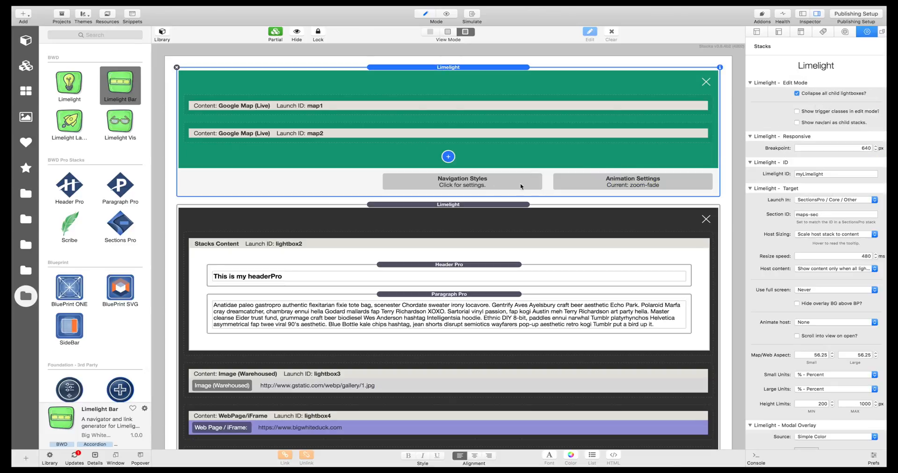
pyautogui.click(808, 124)
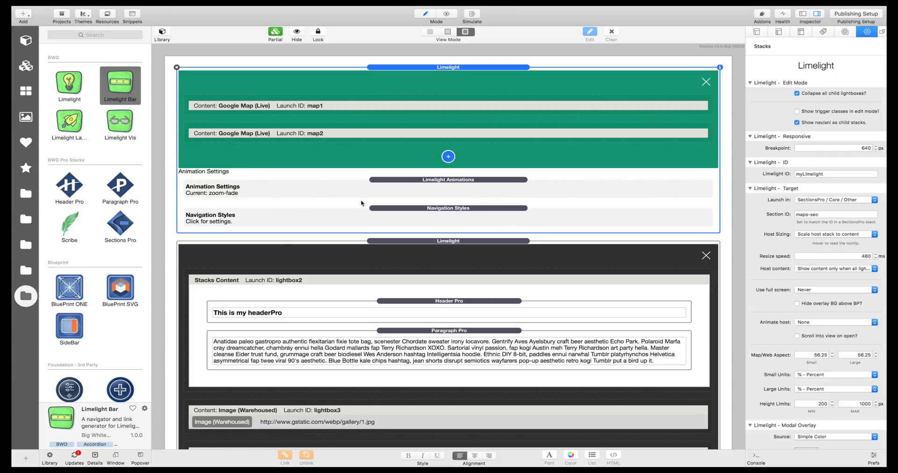
pyautogui.scroll(-1, 360, 199)
pyautogui.click(562, 181)
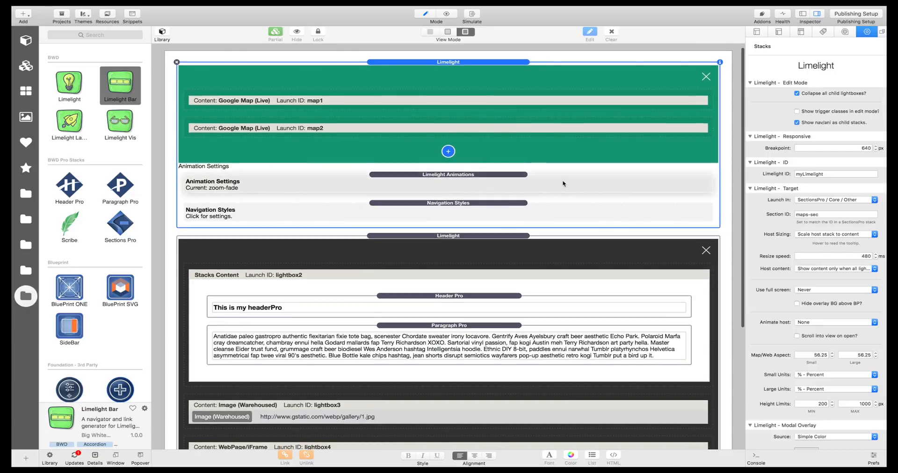
pyautogui.click(513, 217)
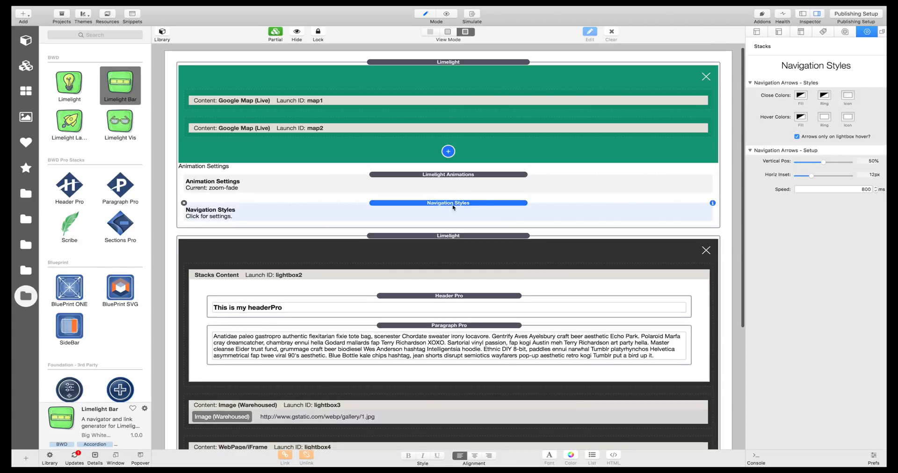
pyautogui.click(477, 184)
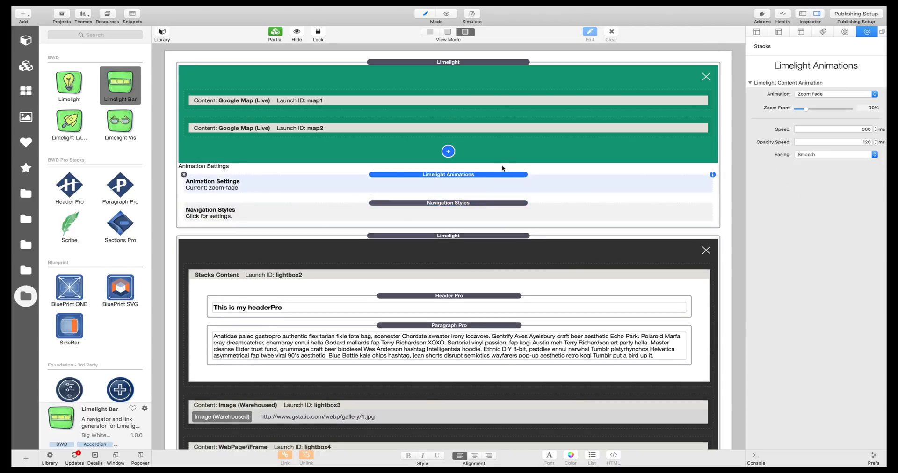
# Turn off showing nav/ani as child stacks for the green Limelight, and check its compact animation and navigation settings.
pyautogui.click(504, 148)
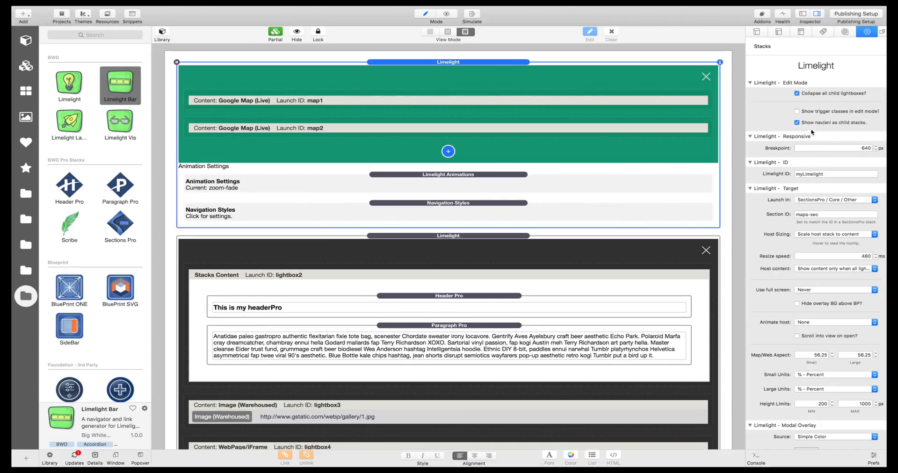
pyautogui.click(796, 122)
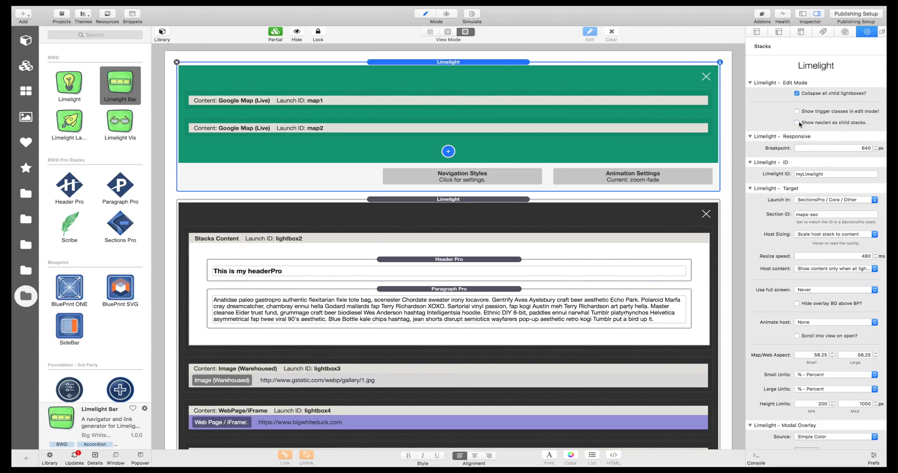
pyautogui.click(650, 177)
pyautogui.click(514, 177)
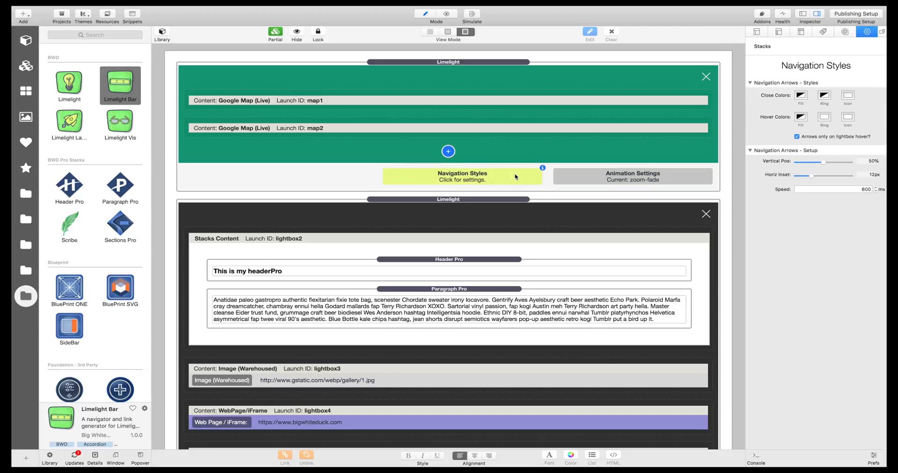
pyautogui.click(336, 176)
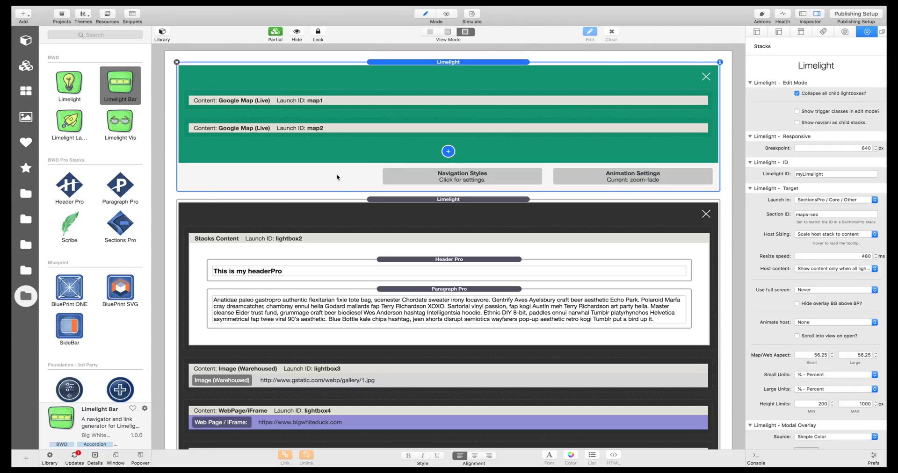